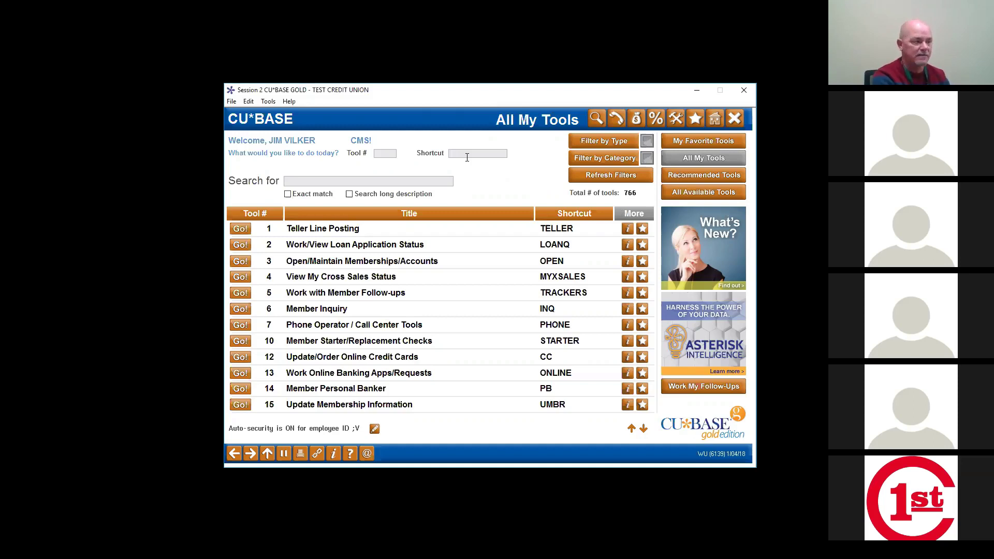
Step: Enter the SECURITY shortcut on All My Tools to reach Employee Security Maintenance
{"action": "type", "text": "e"}
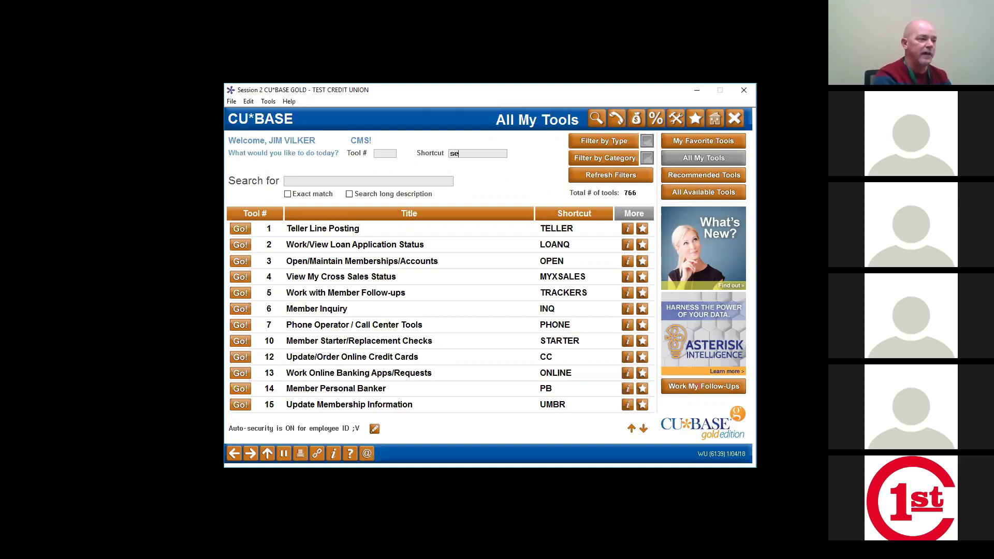
{"action": "type", "text": "curity"}
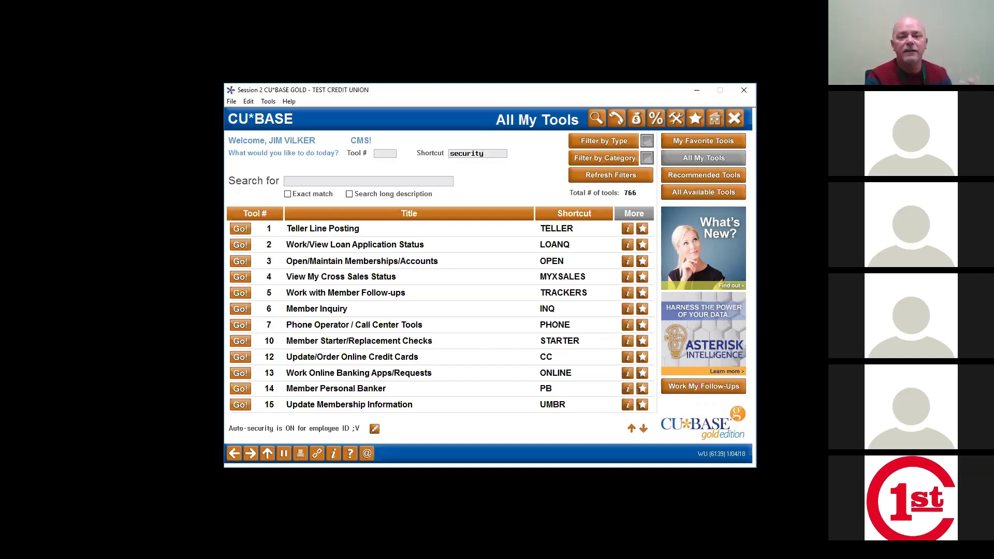
{"action": "key", "text": "Return"}
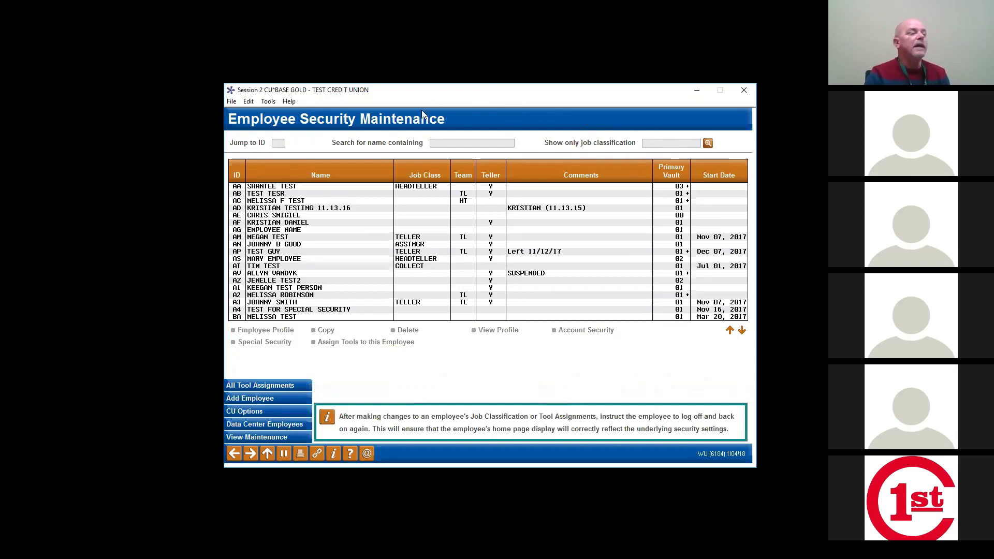
Step: Re-sort the employee list by ID, then by name, and finally by job class
{"action": "left_click", "coordinate": [238, 177]}
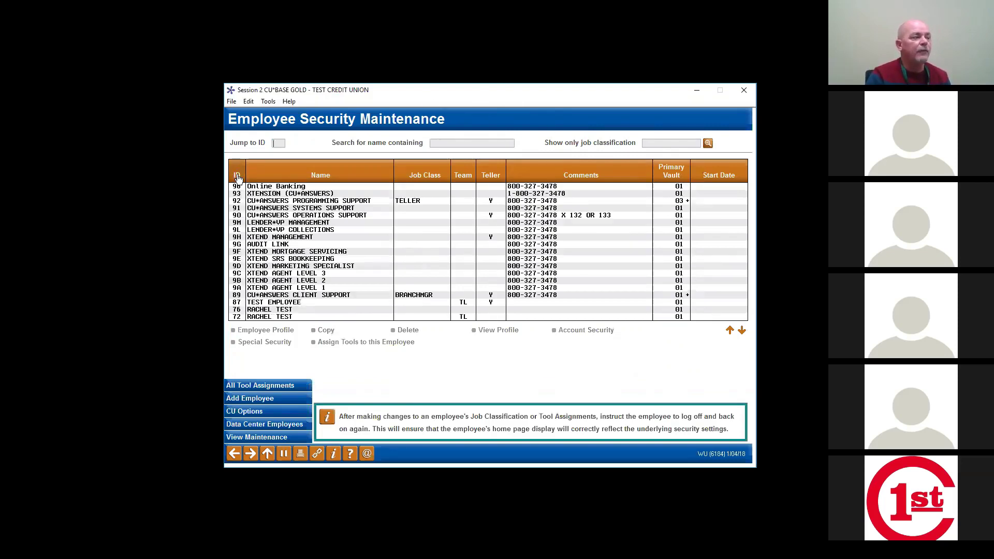
{"action": "left_click", "coordinate": [303, 178]}
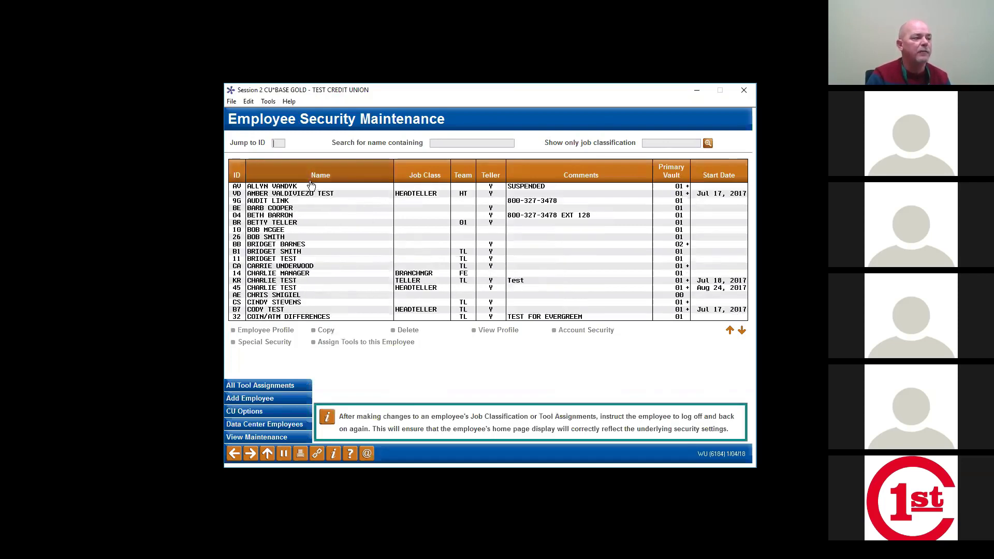
{"action": "left_click", "coordinate": [431, 179]}
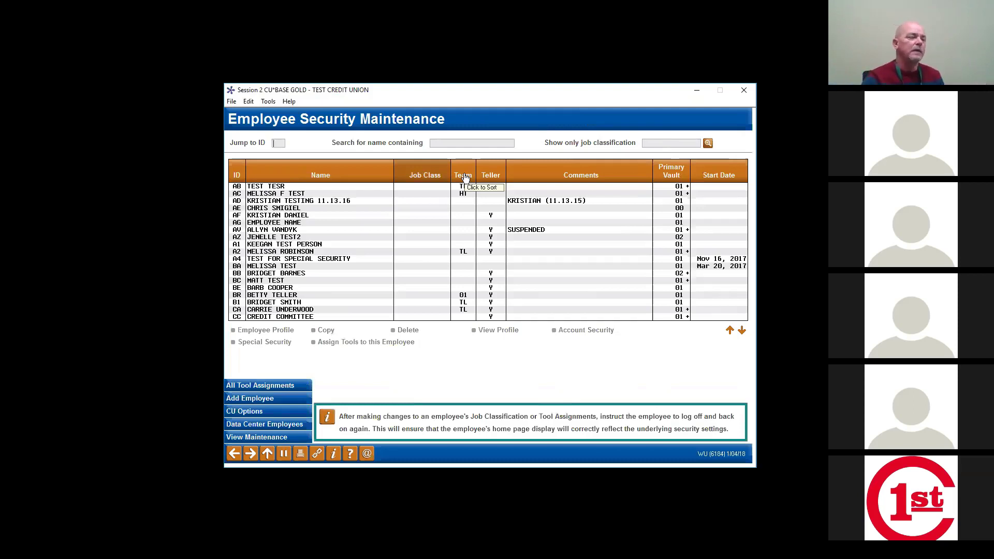
Step: Sort the employee list on the Teller column, reversed so tellers appear first
{"action": "left_click", "coordinate": [490, 174]}
{"action": "left_click", "coordinate": [491, 173]}
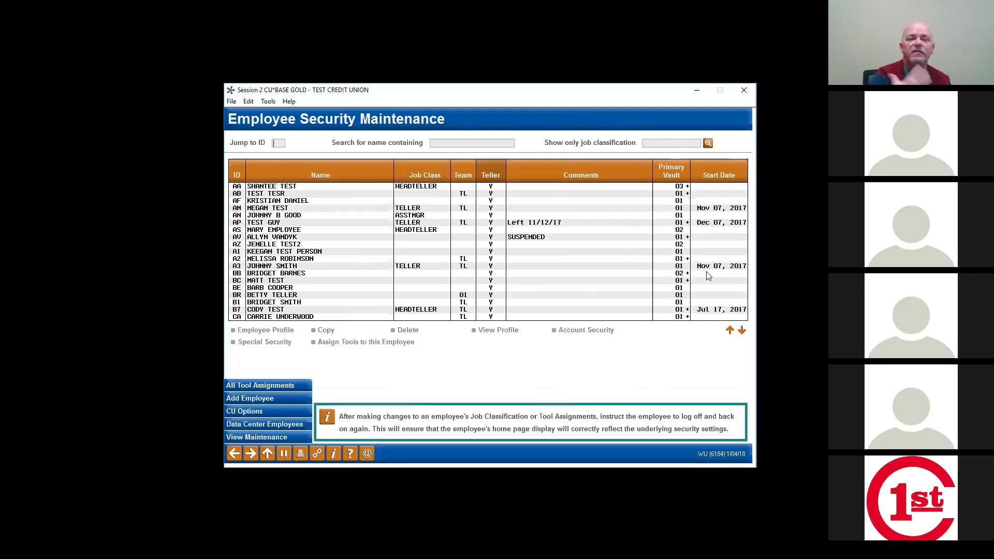
Step: Cycle the Comments column sort until employees with blank comments are on top
{"action": "left_click", "coordinate": [580, 177]}
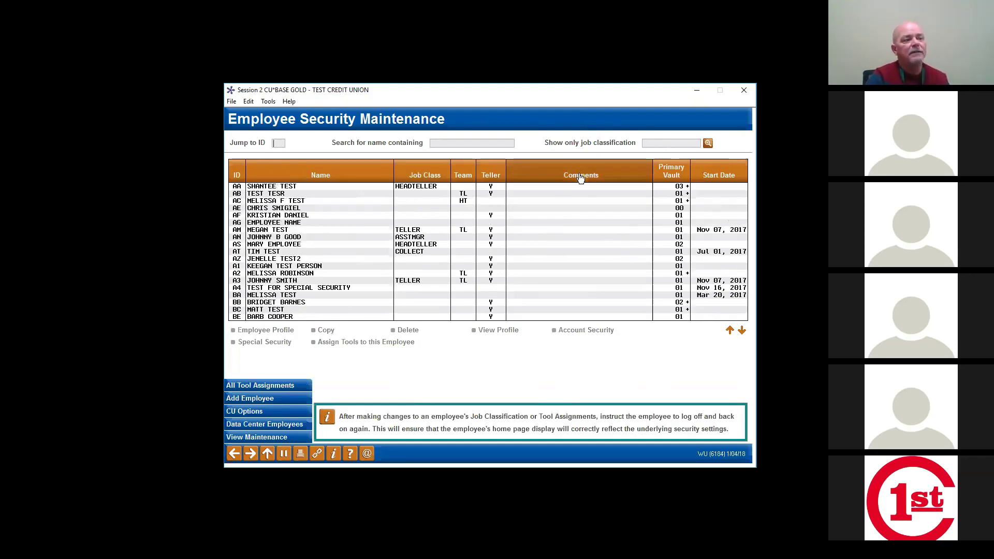
{"action": "left_click", "coordinate": [581, 177]}
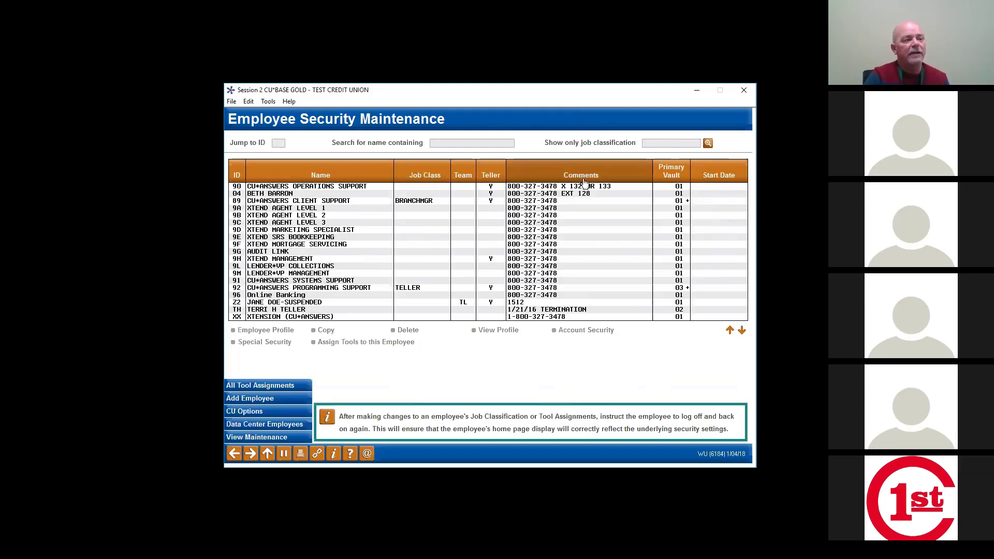
{"action": "left_click", "coordinate": [581, 177]}
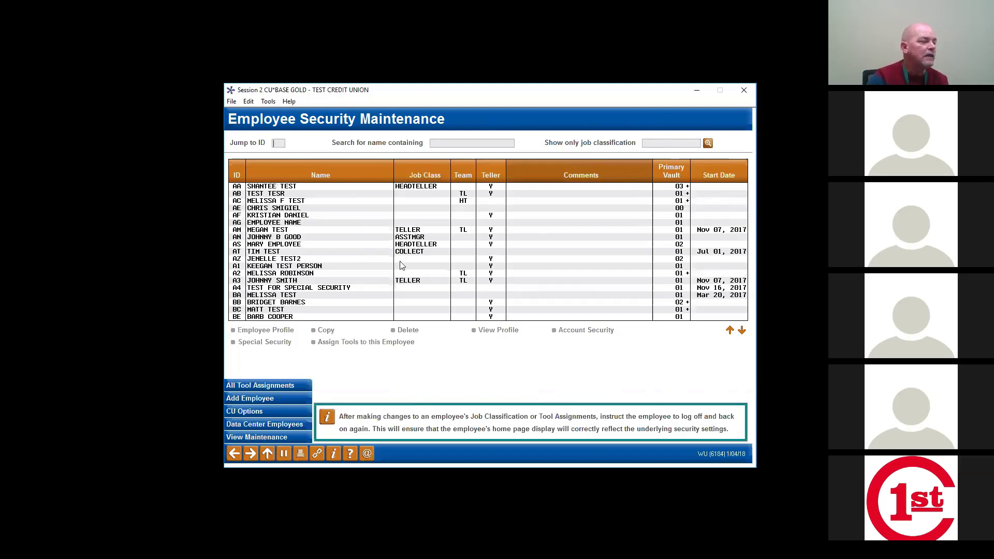
Step: Select employee AA instead of AB and start Copy Employee Security for AA
{"action": "left_click", "coordinate": [304, 194]}
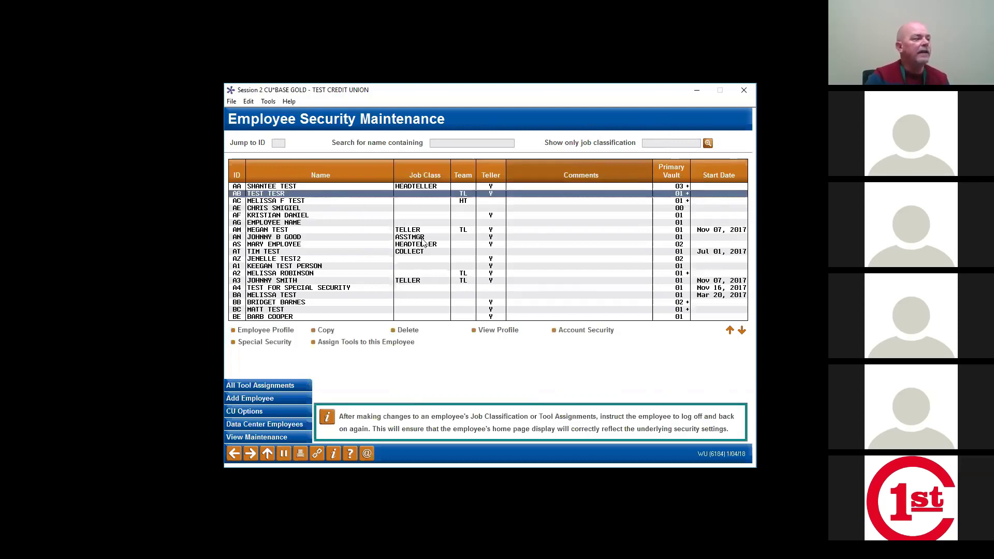
{"action": "left_click", "coordinate": [290, 188]}
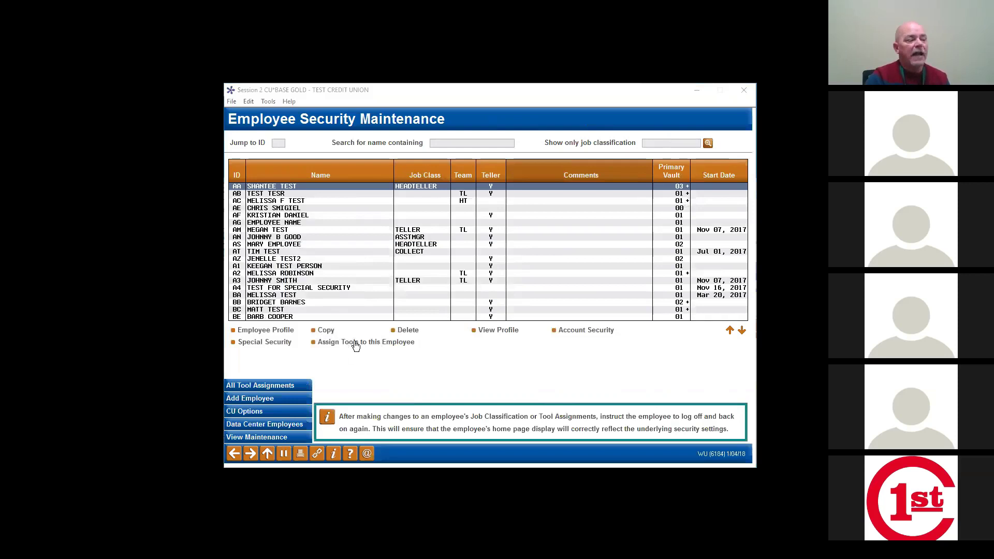
{"action": "left_click", "coordinate": [327, 330]}
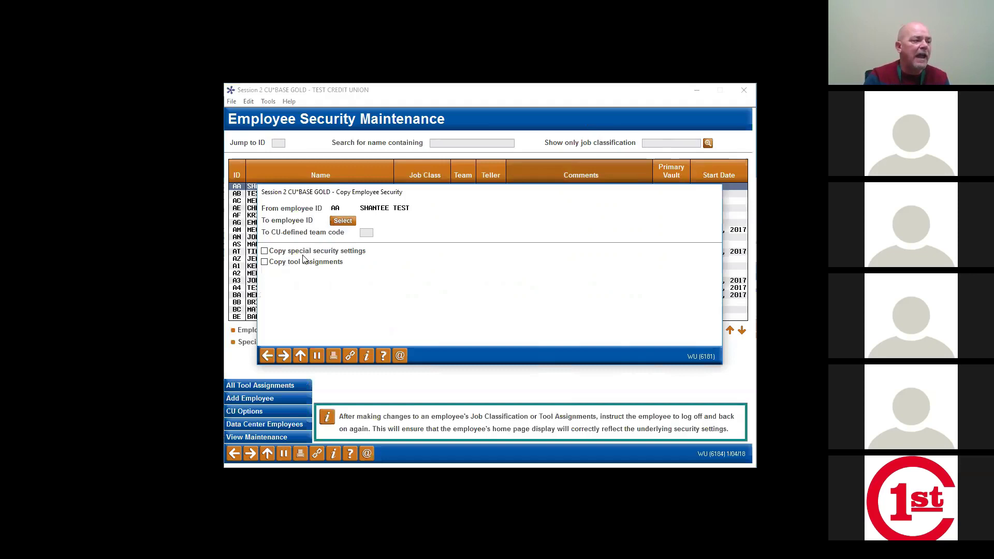
Step: Try the special security and tool assignment copy options, then leave without copying
{"action": "left_click", "coordinate": [272, 253]}
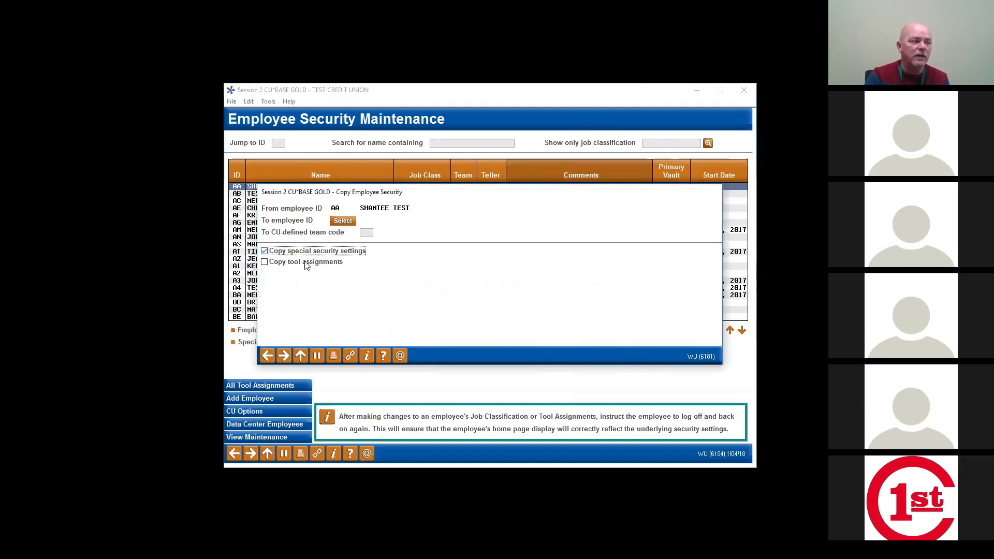
{"action": "left_click", "coordinate": [265, 263]}
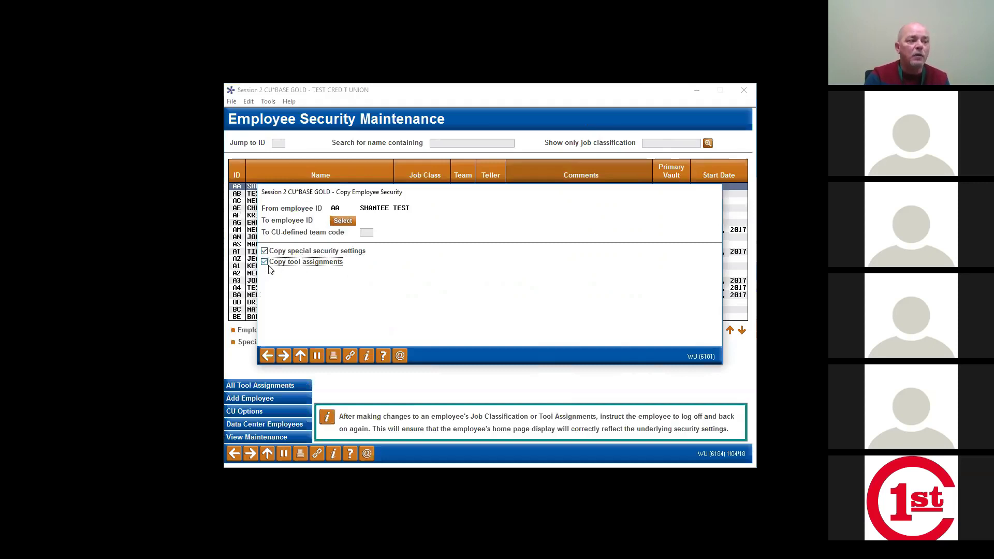
{"action": "left_click", "coordinate": [264, 252]}
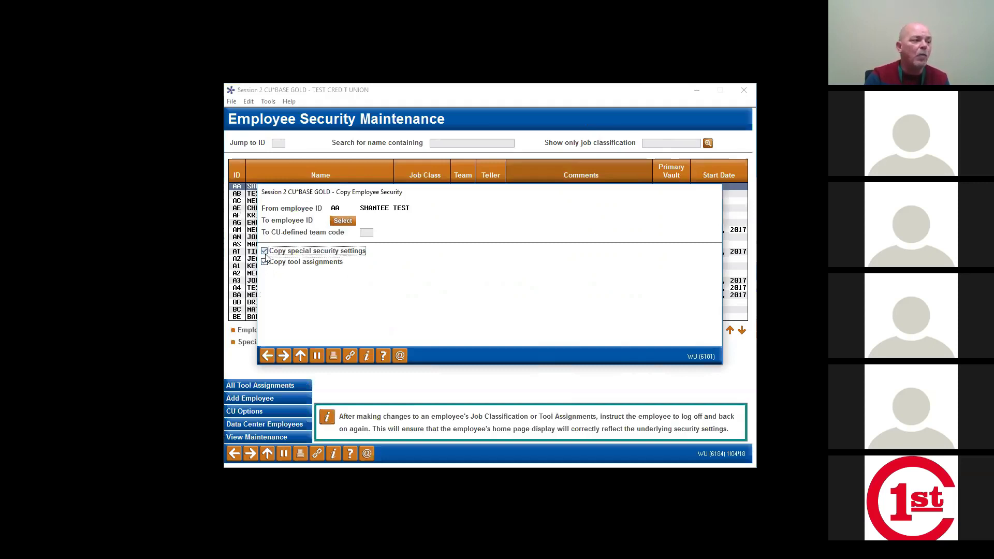
{"action": "left_click", "coordinate": [368, 234]}
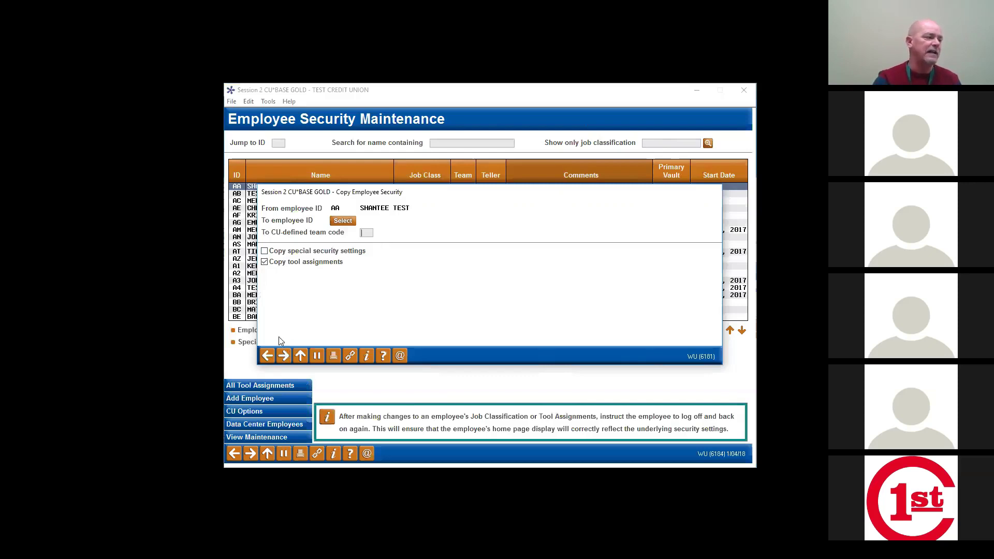
{"action": "left_click", "coordinate": [267, 355]}
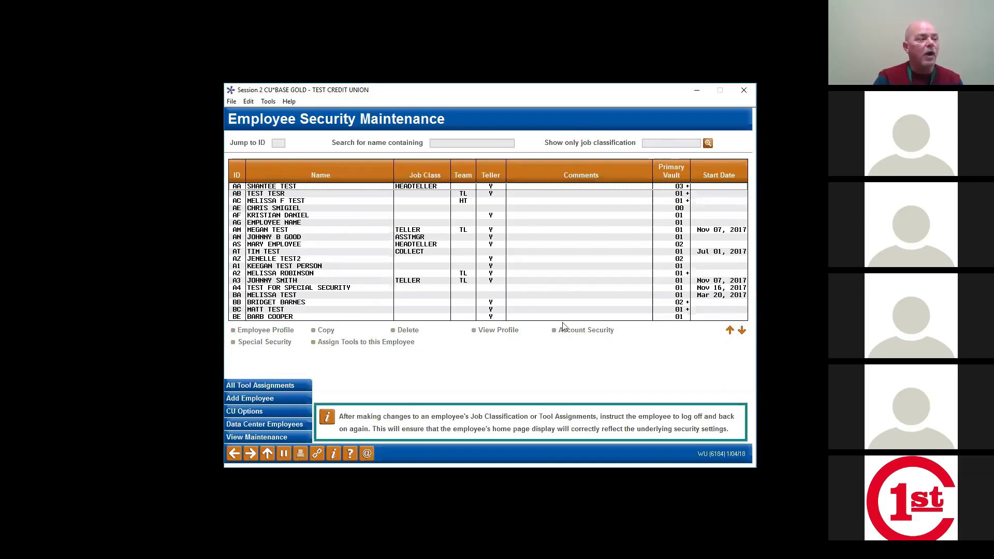
Step: Select employee AA's row in the Employee Security Maintenance list
{"action": "left_click", "coordinate": [384, 187]}
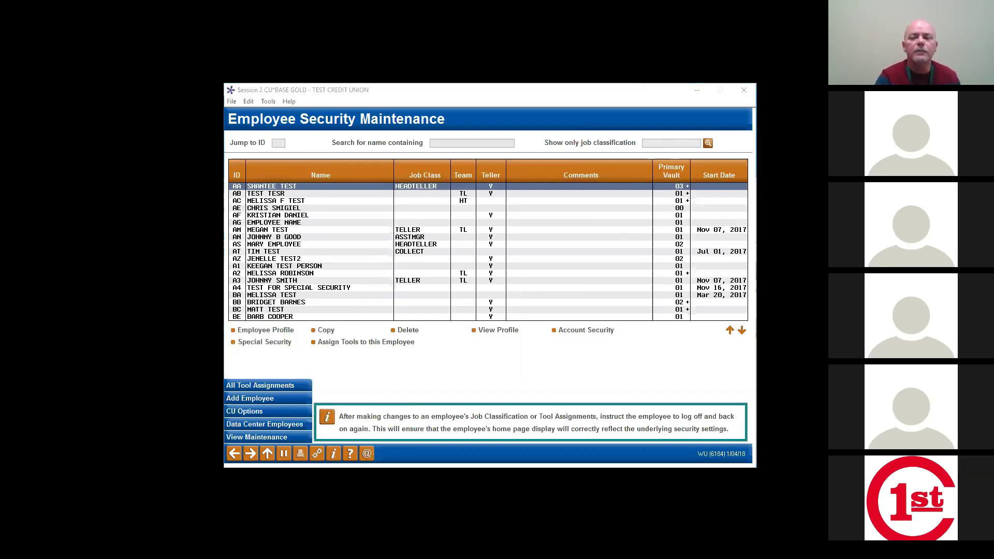
Step: Switch to Word's Employee account form sample and scroll down to the Signature/Date line
{"action": "key", "text": "alt+Tab"}
{"action": "key", "text": "alt+Tab"}
{"action": "key", "text": "alt+Tab"}
{"action": "key", "text": "alt+Tab"}
{"action": "key", "text": "alt+Tab"}
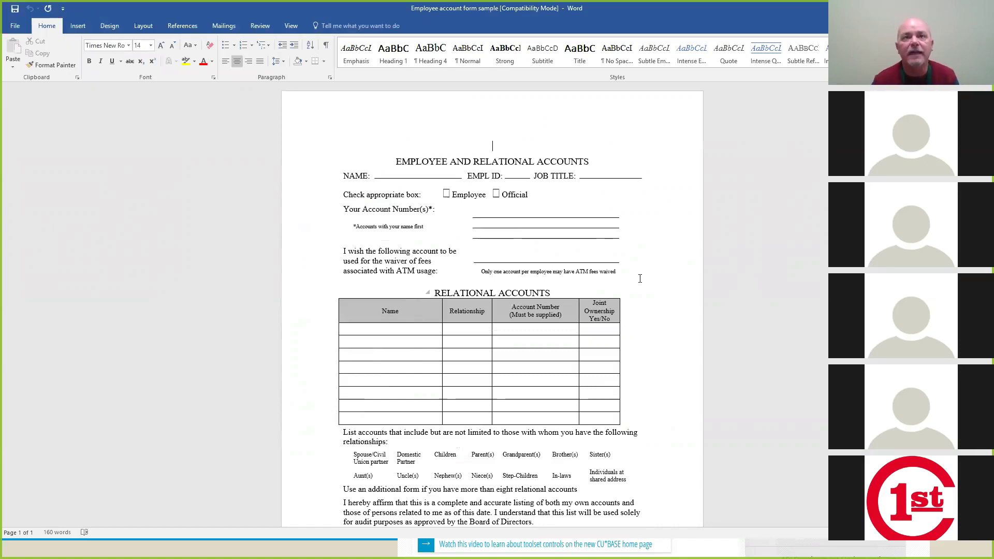
{"action": "scroll", "coordinate": [641, 278], "scroll_direction": "down", "scroll_amount": 2}
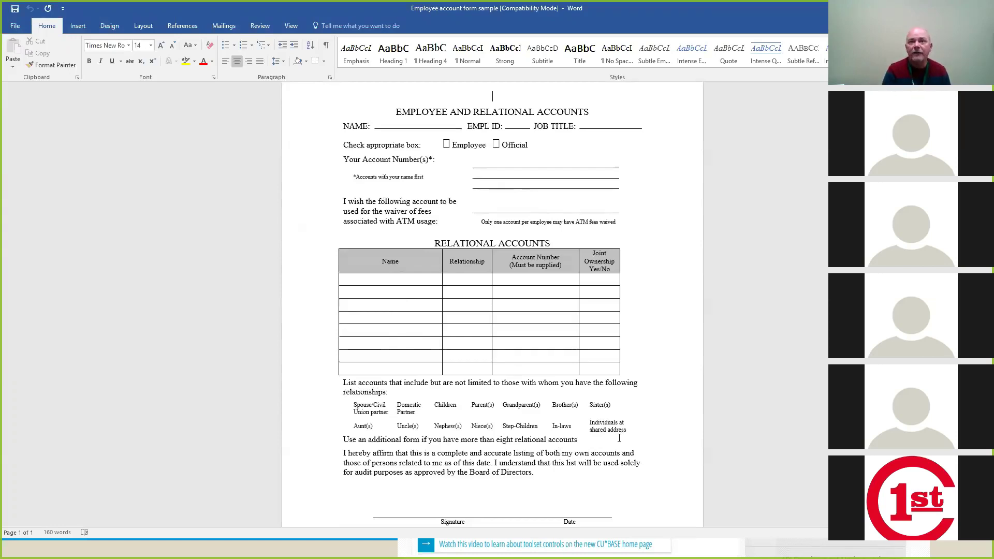
Step: Review GOLD ACCESS FORM.pdf's menu checkboxes and Reason section, then return to CU*BASE
{"action": "key", "text": "alt+Tab"}
{"action": "key", "text": "alt+Tab"}
{"action": "key", "text": "alt+Tab"}
{"action": "key", "text": "alt+Tab"}
{"action": "key", "text": "alt+Tab"}
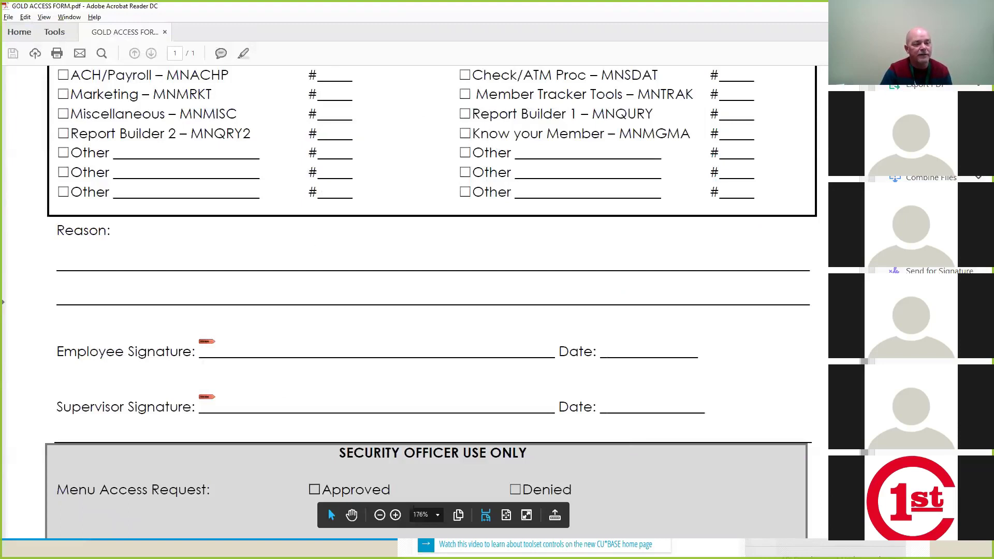
{"action": "scroll", "coordinate": [415, 300], "scroll_direction": "up", "scroll_amount": 10}
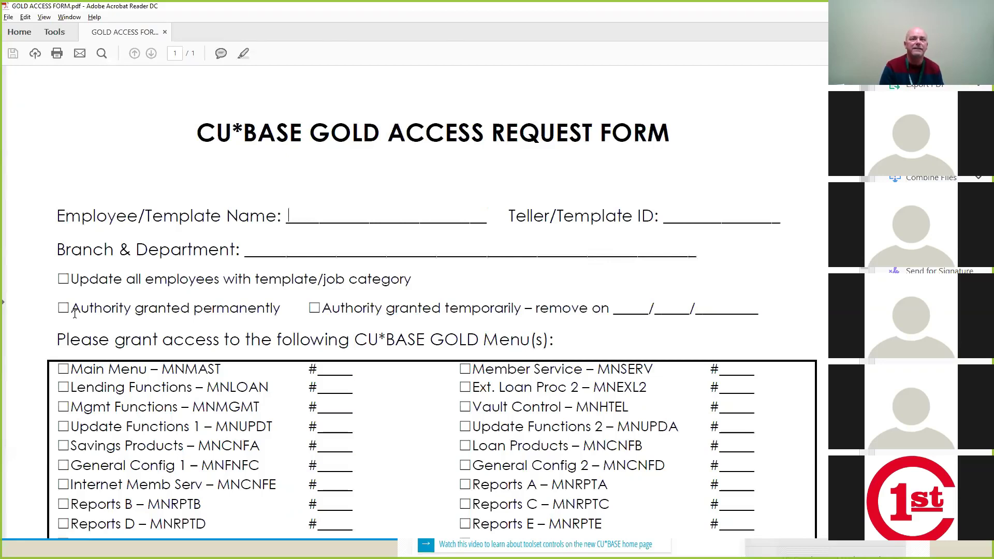
{"action": "scroll", "coordinate": [449, 506], "scroll_direction": "down", "scroll_amount": 8}
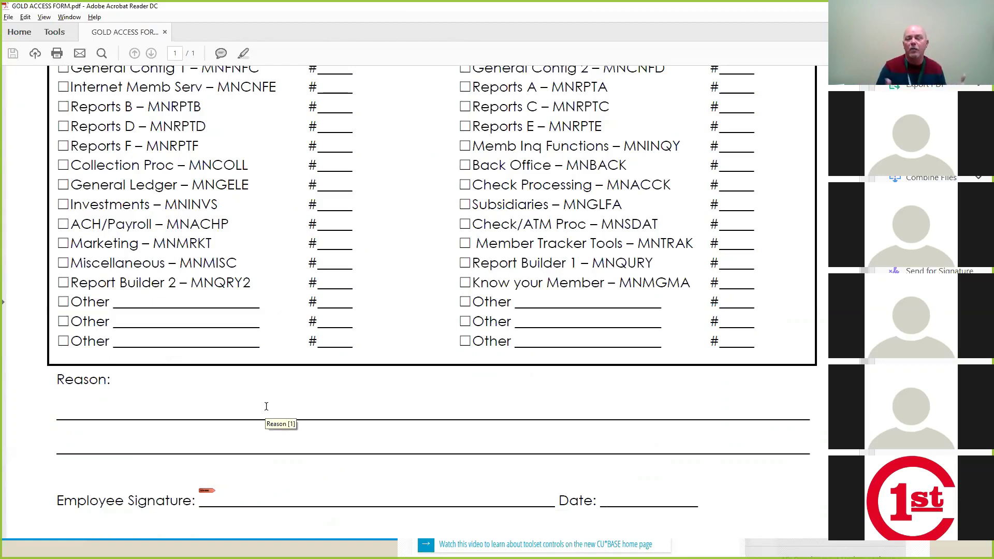
{"action": "key", "text": "alt+Tab"}
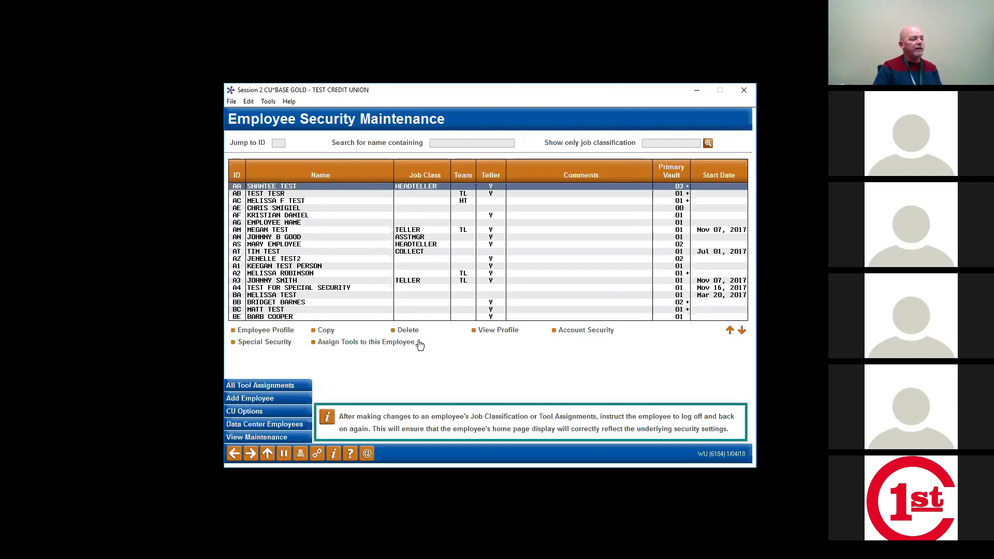
Step: Open 'Assign Tools to this Employee' for employee AA
{"action": "left_click", "coordinate": [391, 342]}
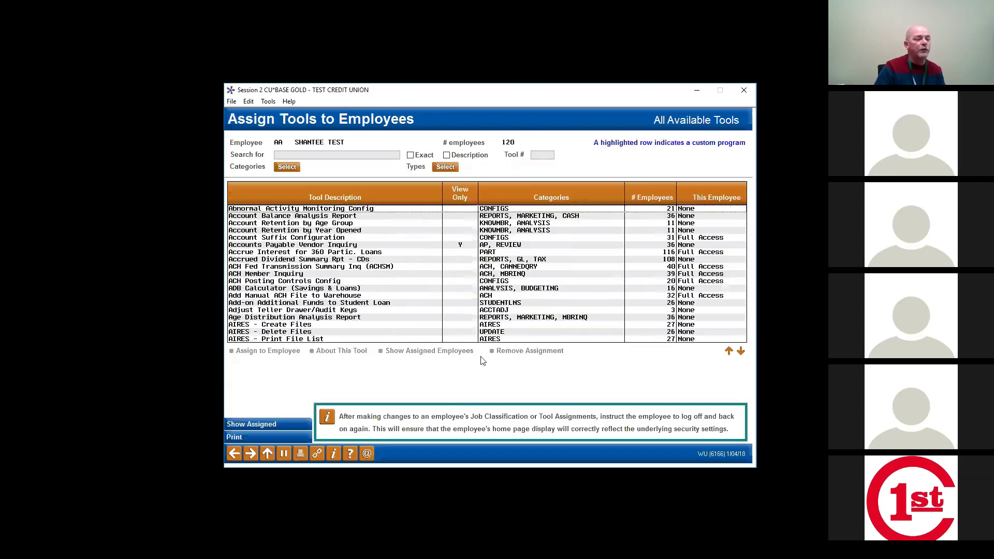
Step: View the About This Tool description for Abnormal Activity Monitoring Config, then back out to Employee Security Maintenance
{"action": "left_click", "coordinate": [339, 209]}
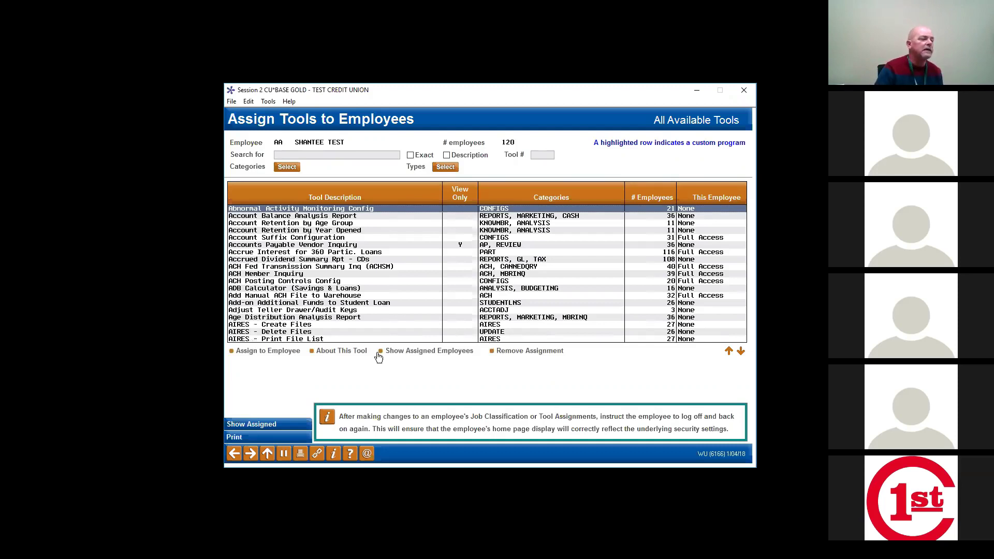
{"action": "left_click", "coordinate": [363, 354]}
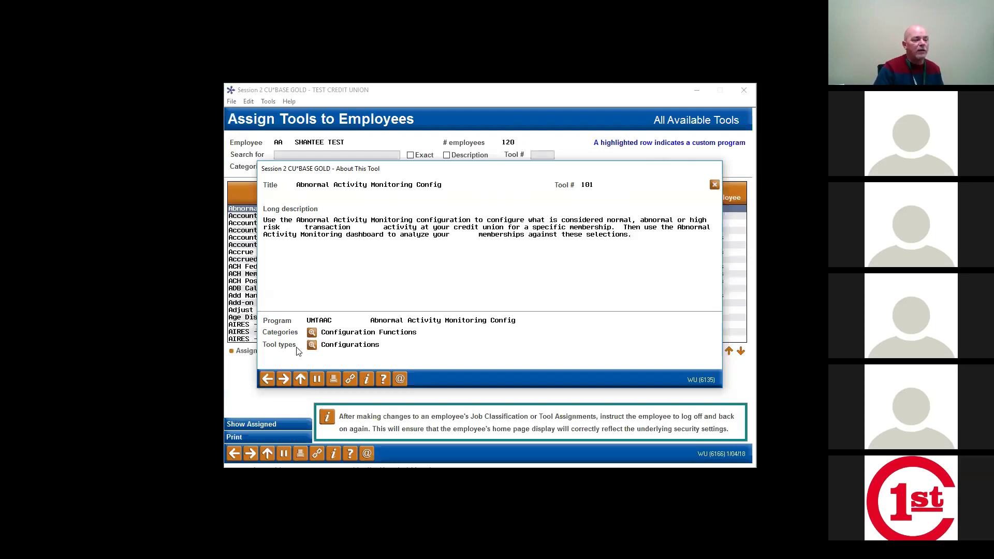
{"action": "left_click", "coordinate": [267, 379]}
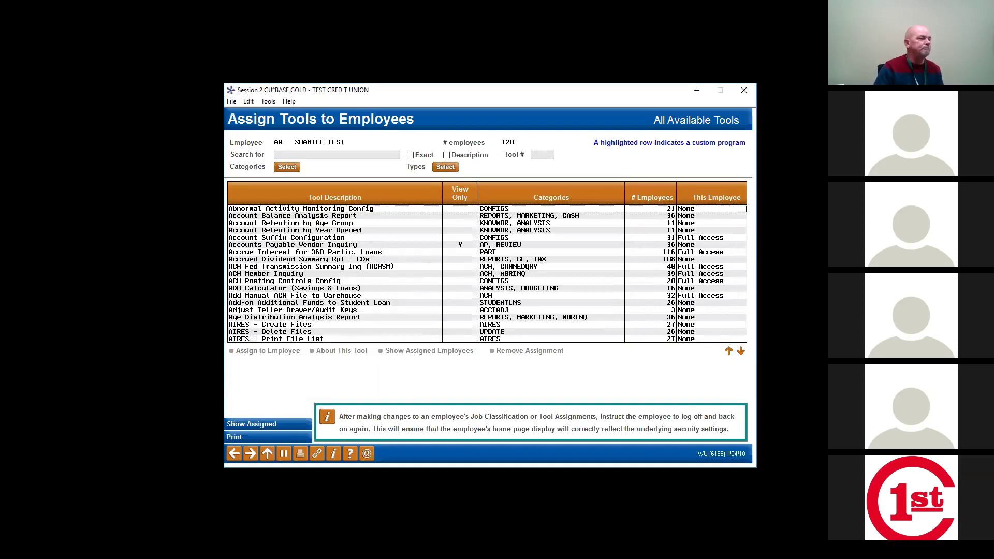
{"action": "left_click", "coordinate": [234, 453]}
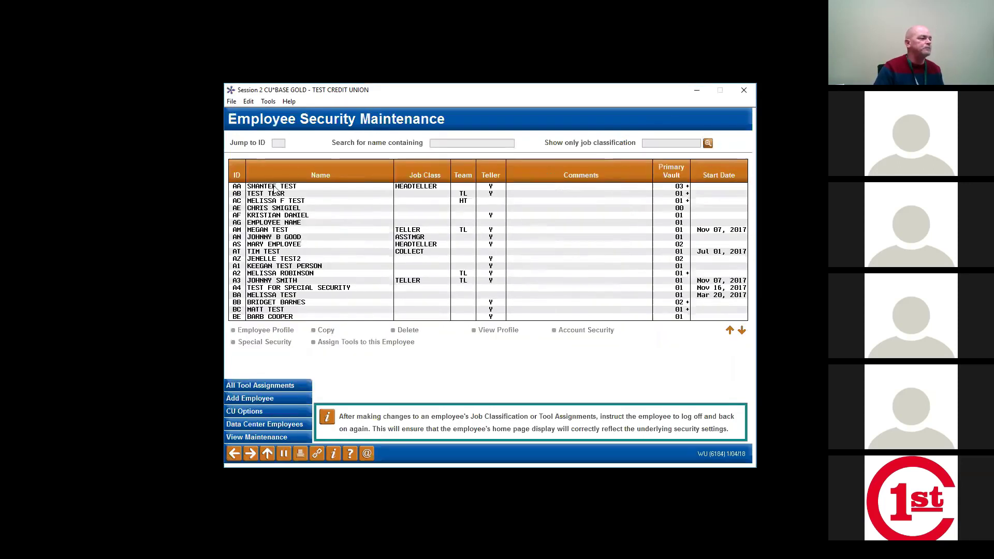
Step: From All Tool Assignments, bring up the Tool Category Code Selection list
{"action": "left_click", "coordinate": [292, 386]}
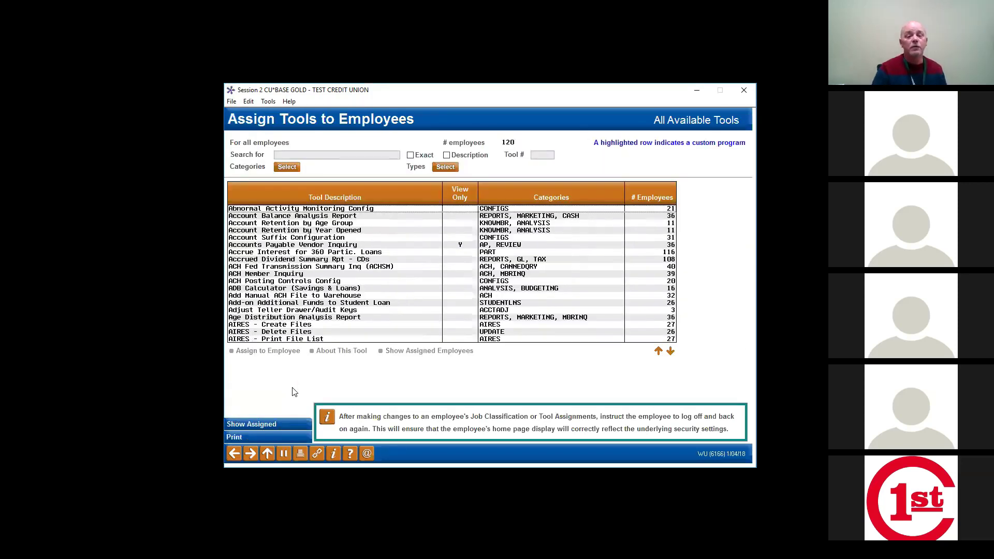
{"action": "left_click", "coordinate": [290, 167]}
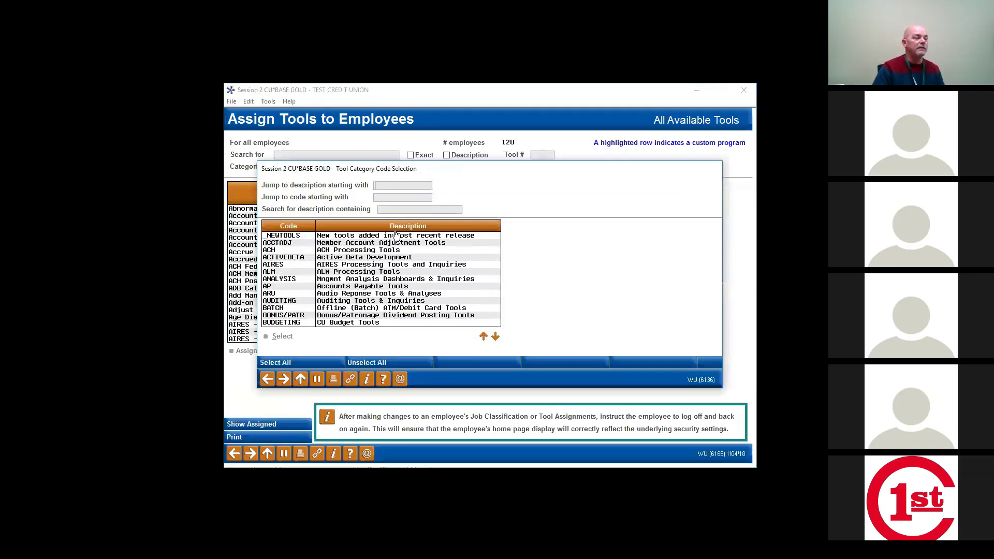
Step: Filter all-employee tool assignments to the _NEWTOOLS category, review them, then return with F3
{"action": "left_click", "coordinate": [399, 239]}
{"action": "key", "text": "Return"}
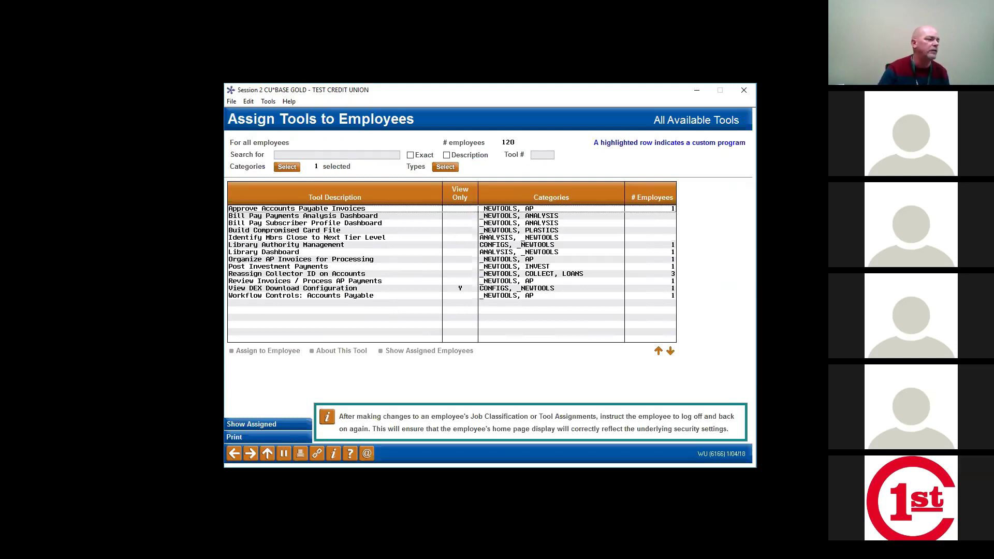
{"action": "key", "text": "F3"}
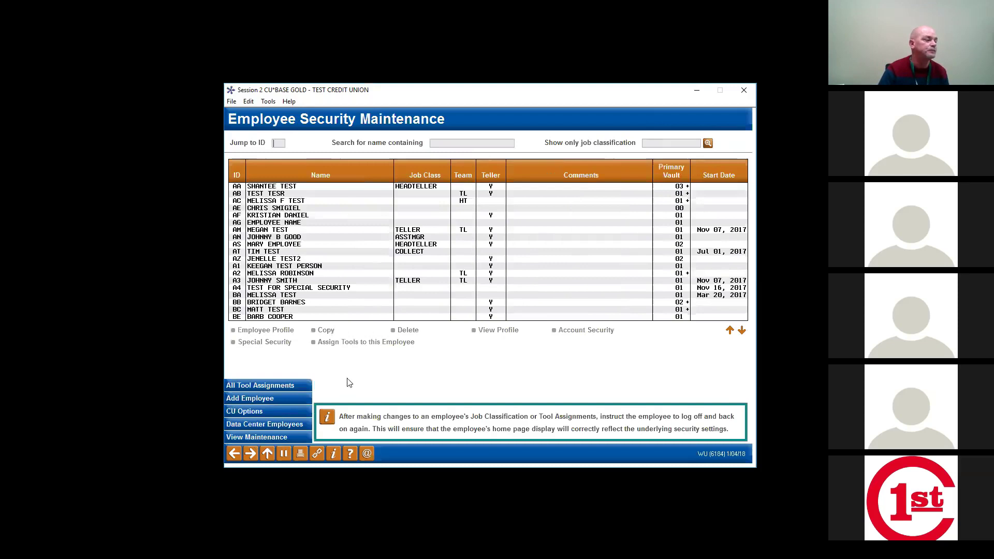
{"action": "left_click", "coordinate": [272, 385]}
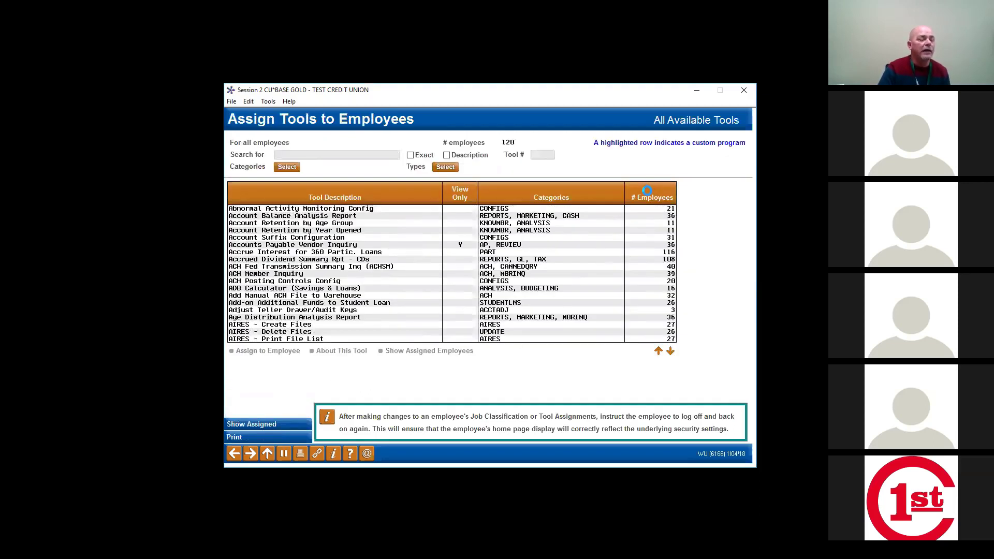
{"action": "left_click", "coordinate": [648, 191]}
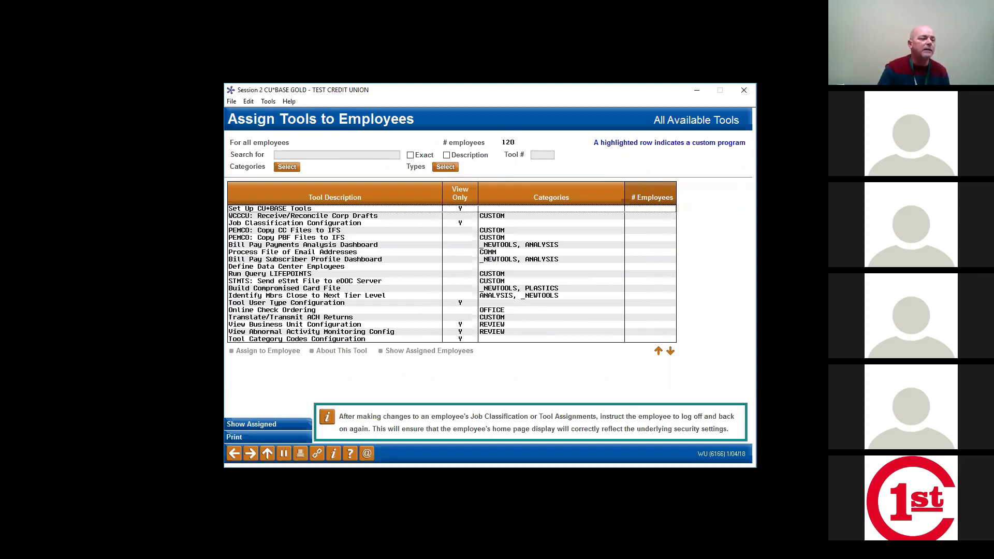
{"action": "left_click", "coordinate": [671, 352]}
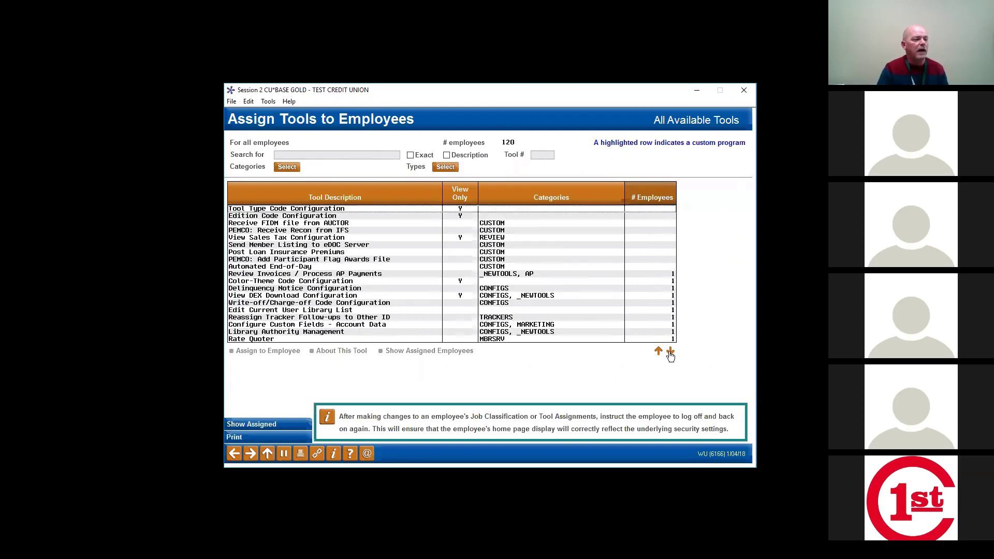
{"action": "left_click", "coordinate": [670, 352]}
{"action": "left_click", "coordinate": [671, 352]}
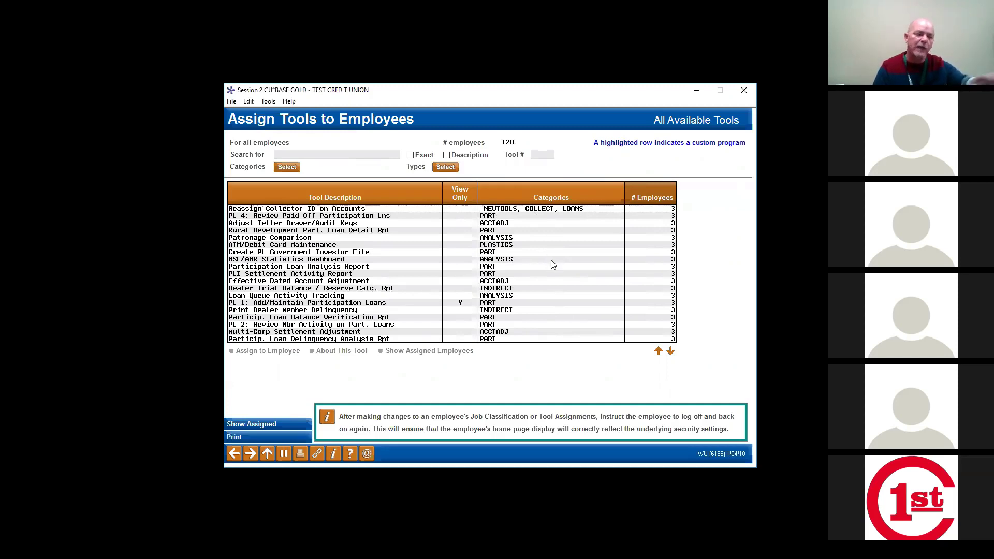
{"action": "left_click", "coordinate": [658, 352]}
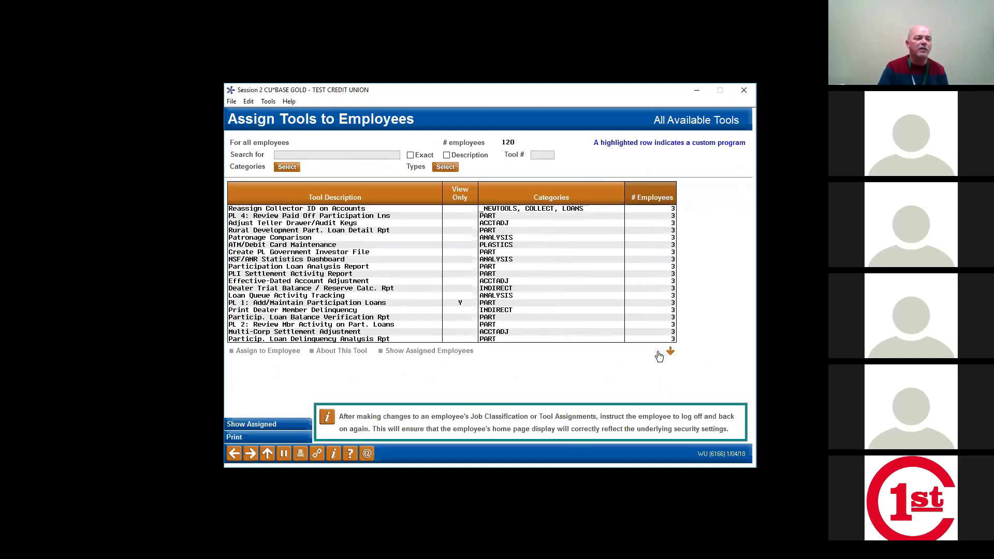
{"action": "left_click", "coordinate": [659, 352]}
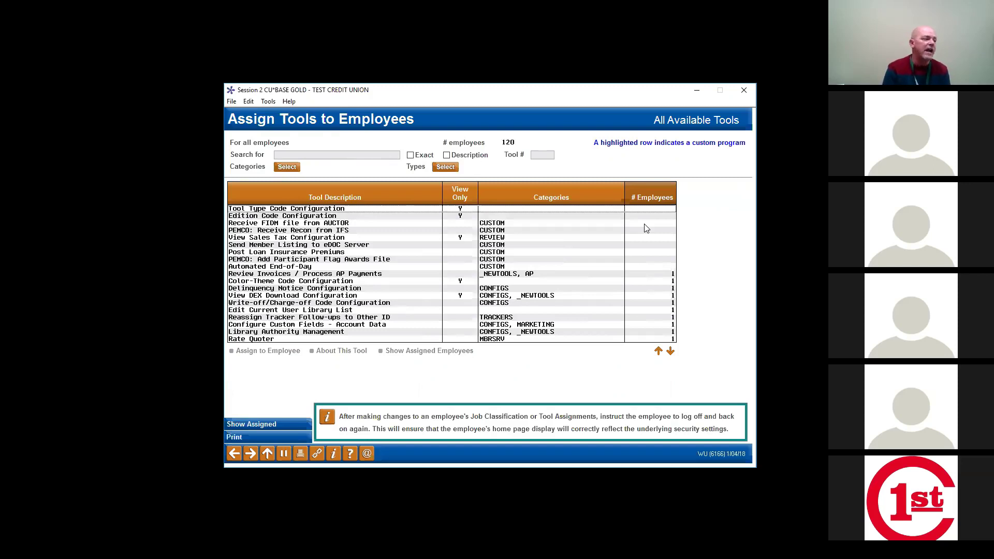
Step: Sort tools by Categories, page down to the CONFIGS rows, and select Configure Due Diligence Codes
{"action": "left_click", "coordinate": [339, 200]}
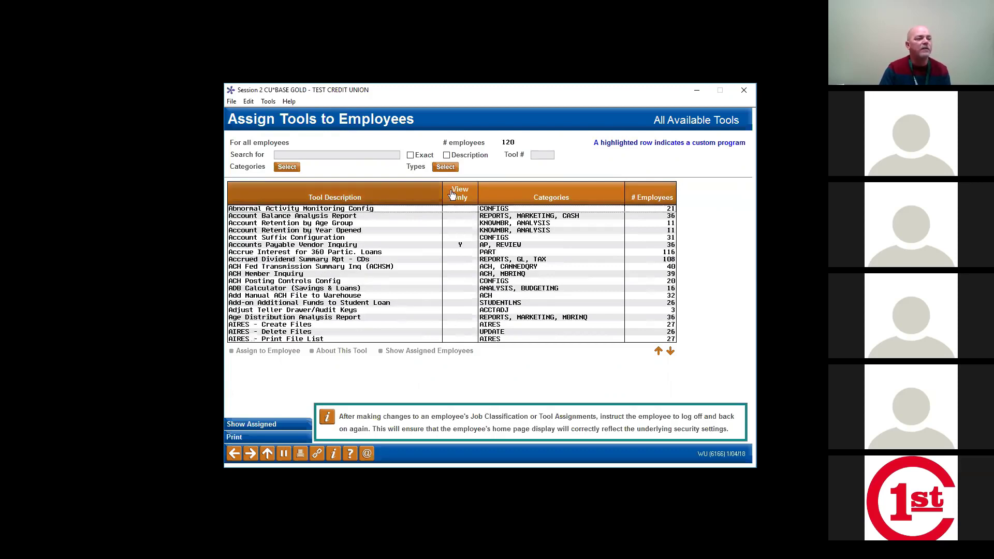
{"action": "left_click", "coordinate": [527, 201]}
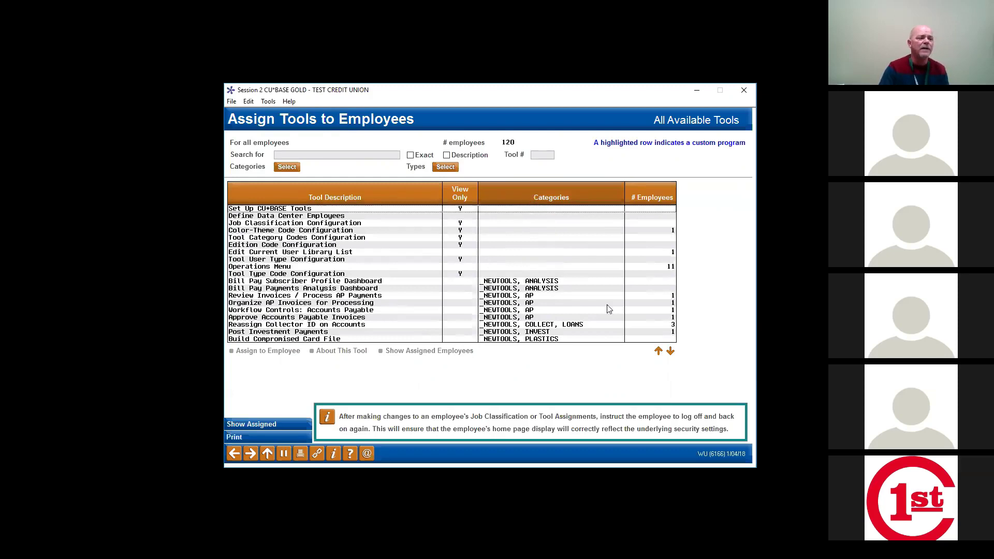
{"action": "left_click", "coordinate": [671, 351]}
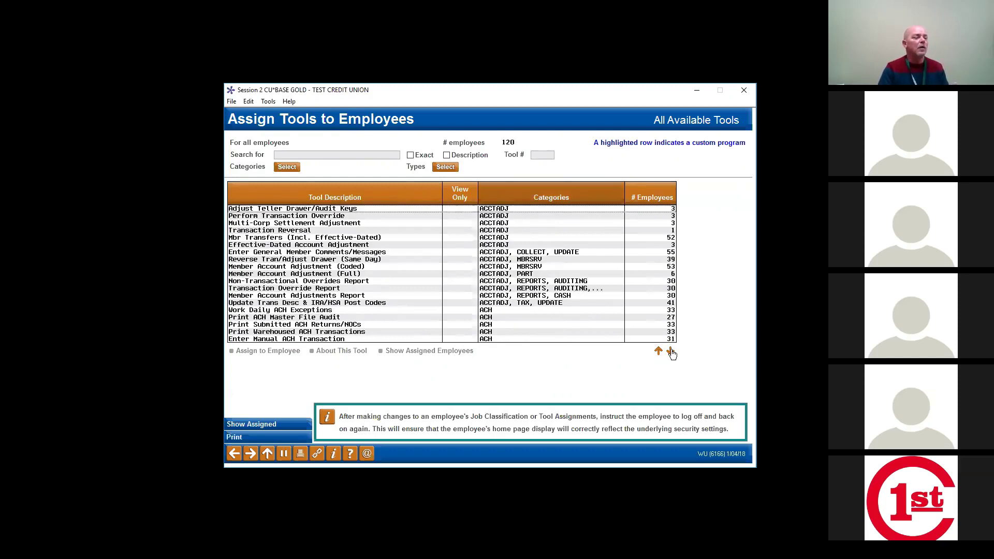
{"action": "left_click", "coordinate": [671, 352]}
{"action": "left_click", "coordinate": [671, 351]}
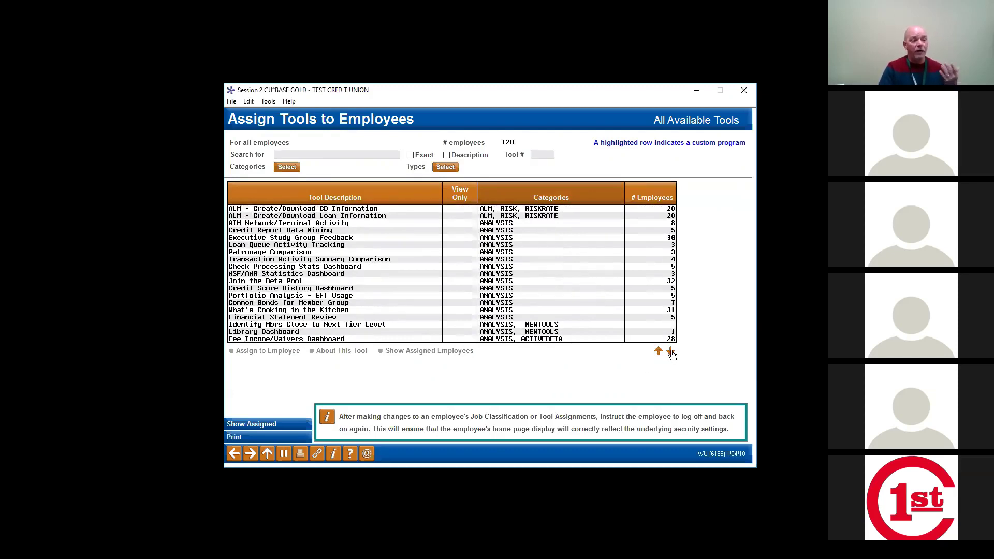
{"action": "left_click", "coordinate": [671, 352]}
{"action": "left_click", "coordinate": [671, 352]}
{"action": "left_click", "coordinate": [671, 351]}
{"action": "left_click", "coordinate": [671, 351]}
{"action": "left_click", "coordinate": [671, 352]}
{"action": "left_click", "coordinate": [671, 352]}
{"action": "left_click", "coordinate": [671, 351]}
{"action": "left_click", "coordinate": [671, 352]}
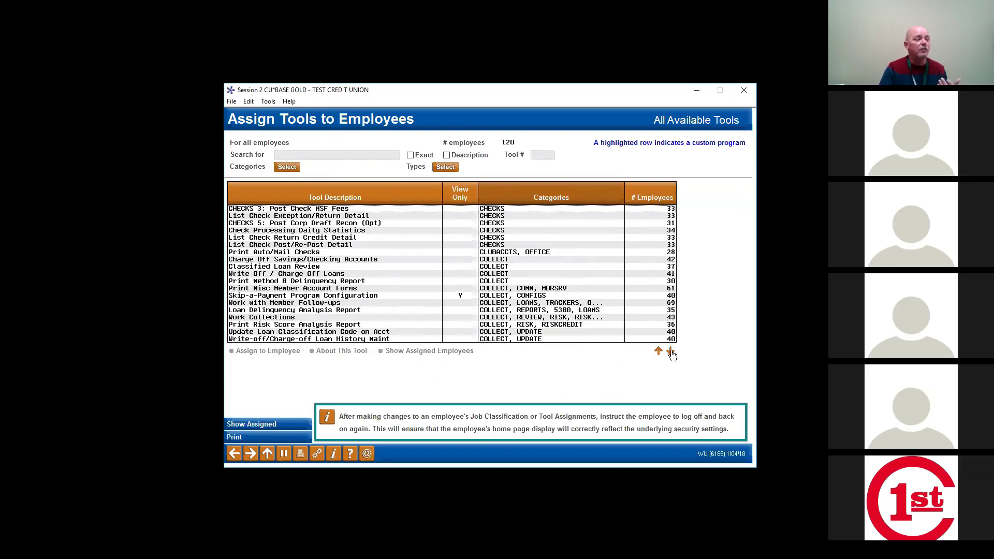
{"action": "left_click", "coordinate": [671, 352]}
{"action": "left_click", "coordinate": [671, 351]}
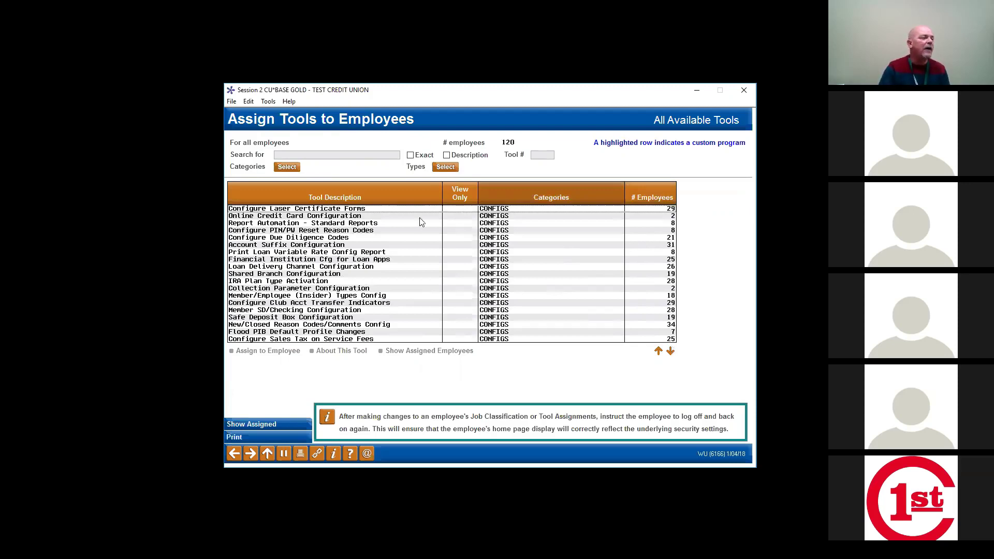
{"action": "left_click", "coordinate": [352, 237]}
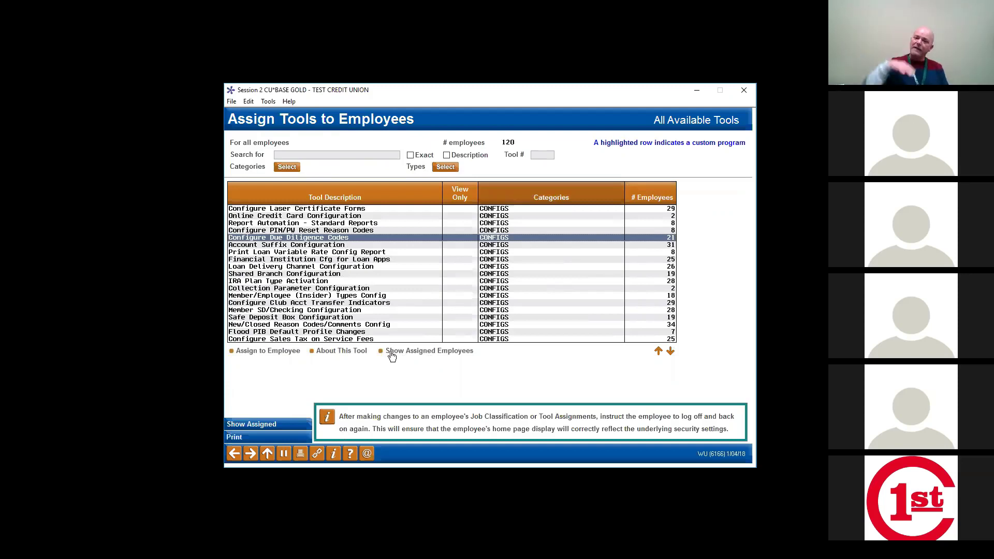
{"action": "left_click", "coordinate": [421, 353]}
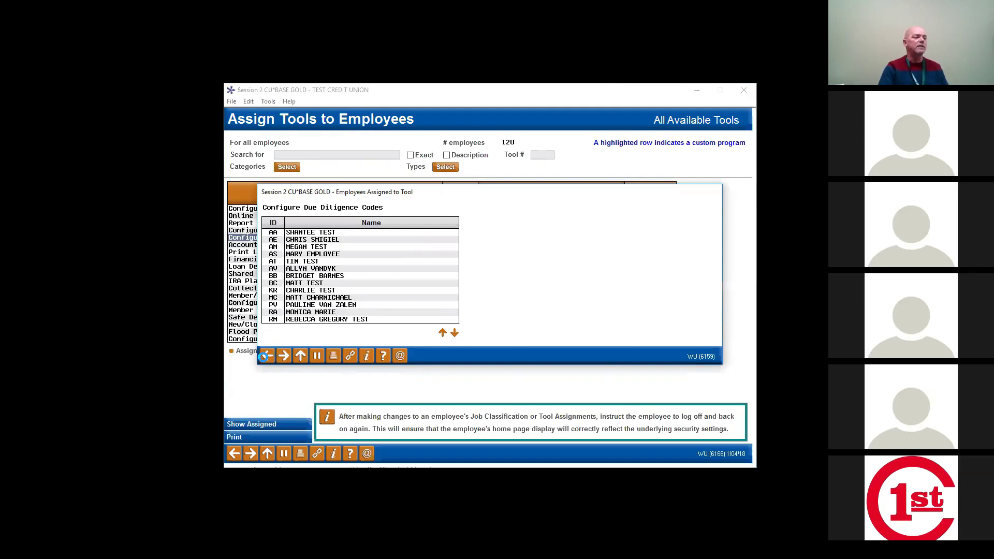
{"action": "left_click", "coordinate": [267, 355]}
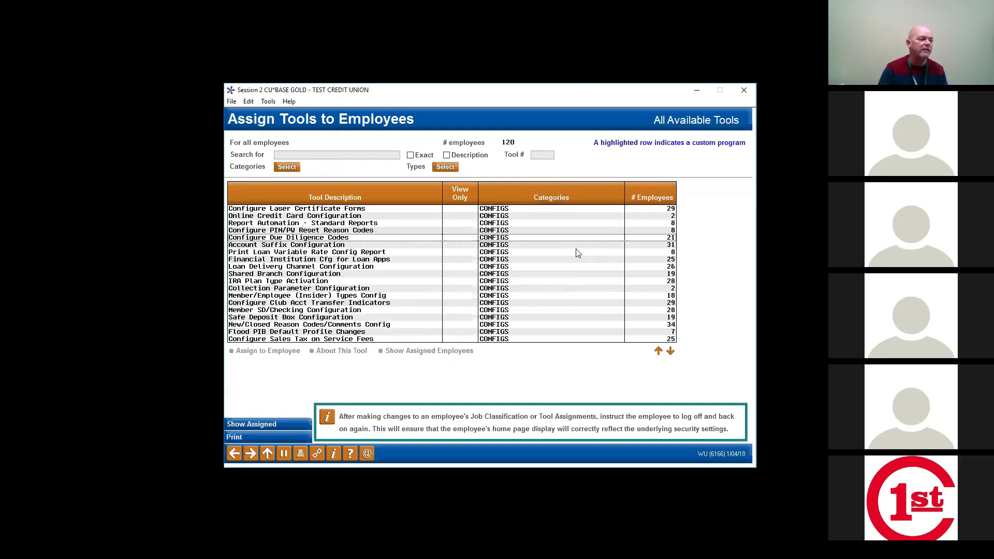
Step: Return to Employee Security Maintenance with F3 and open the Security Maintenance File Inquiry
{"action": "key", "text": "F3"}
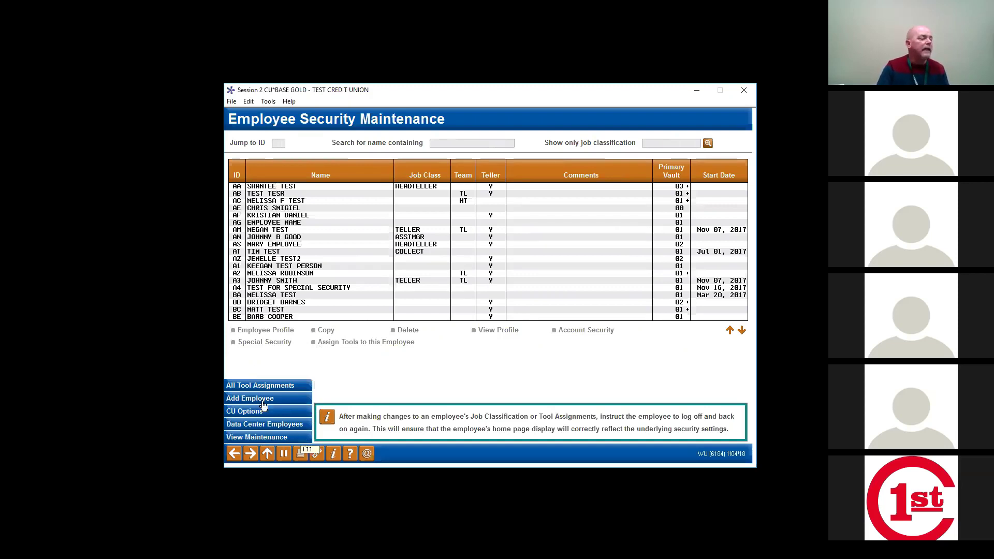
{"action": "left_click", "coordinate": [269, 439]}
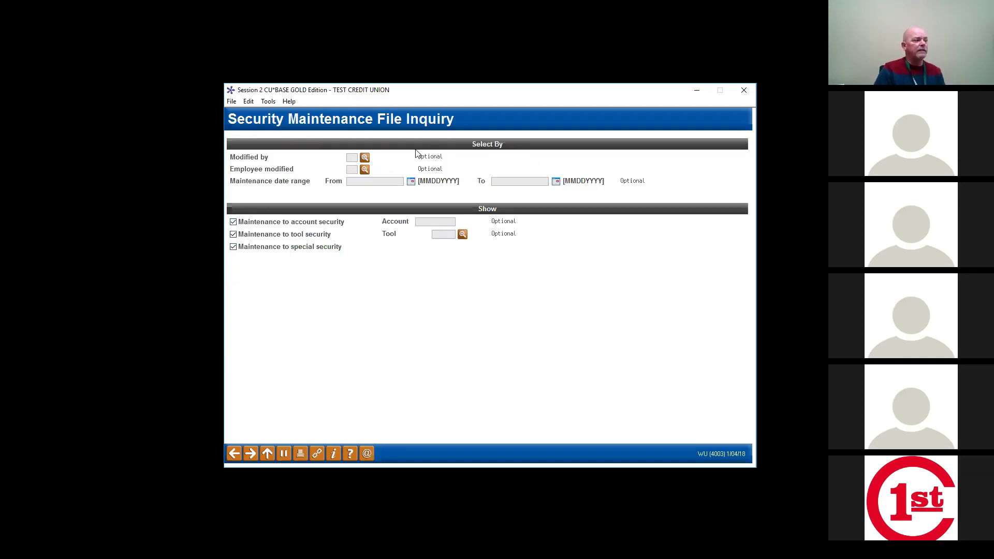
{"action": "left_click", "coordinate": [365, 182]}
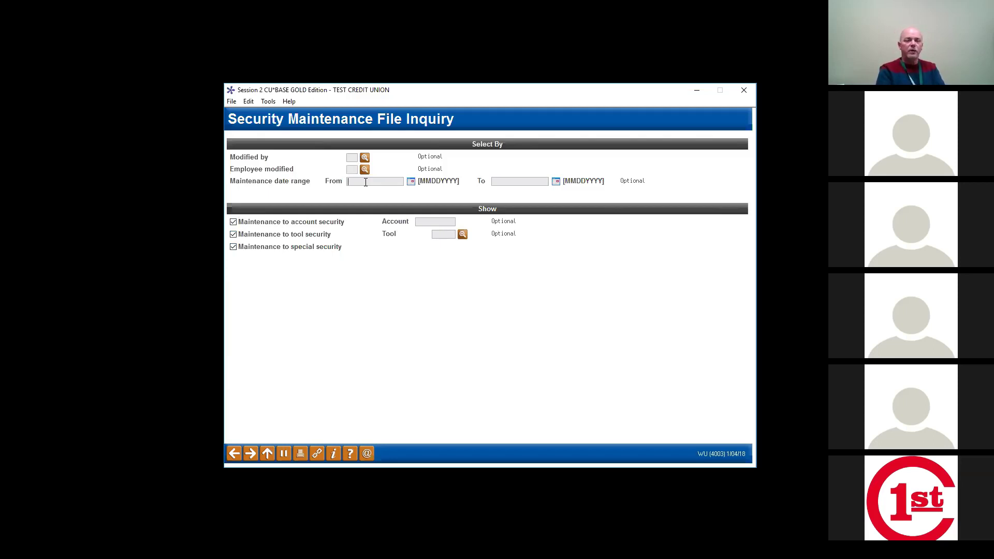
{"action": "left_click", "coordinate": [366, 182]}
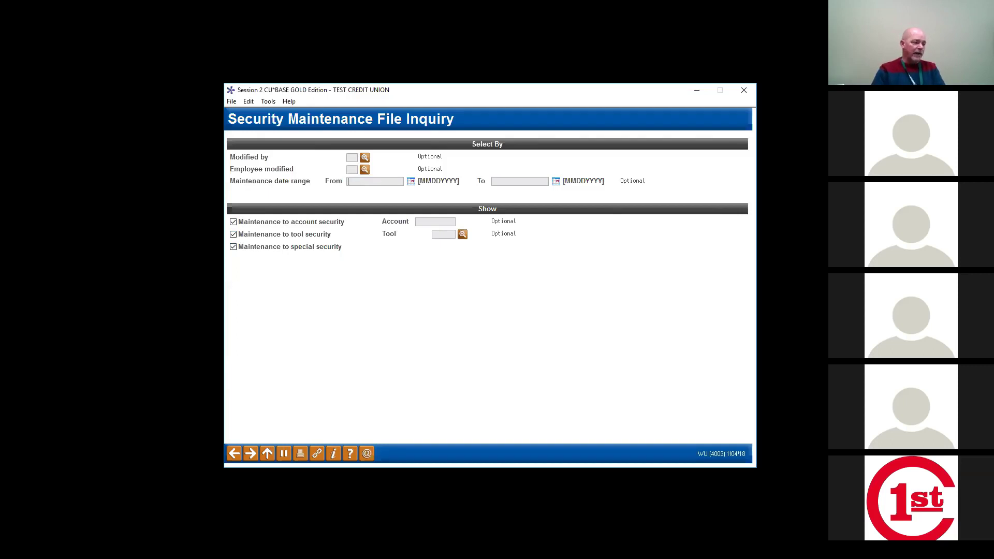
{"action": "left_click", "coordinate": [235, 453]}
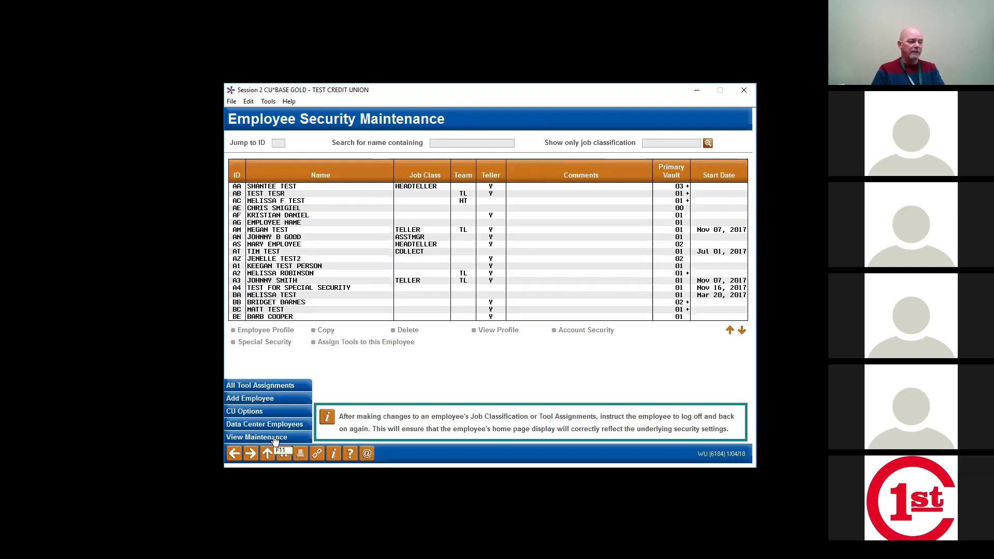
{"action": "left_click", "coordinate": [275, 440]}
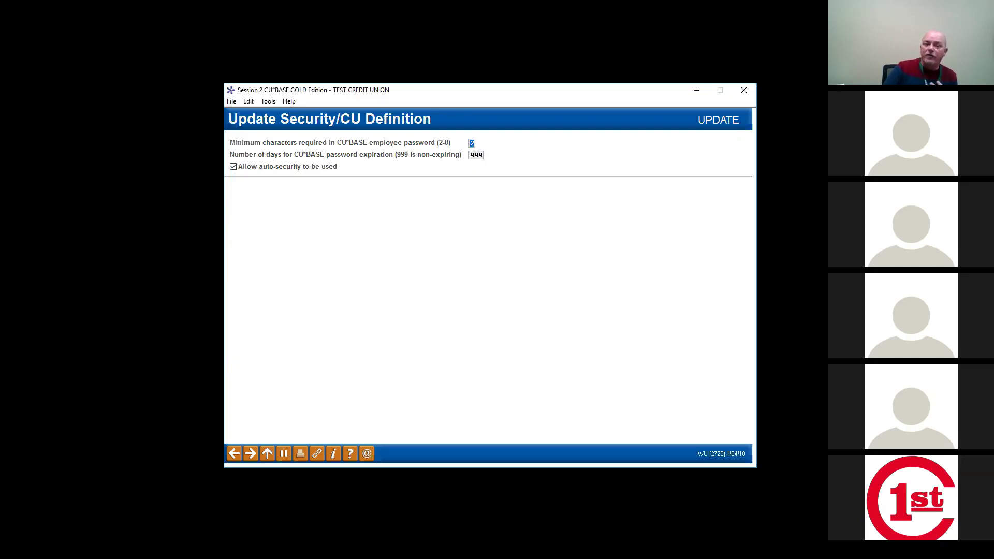
{"action": "left_click", "coordinate": [234, 453]}
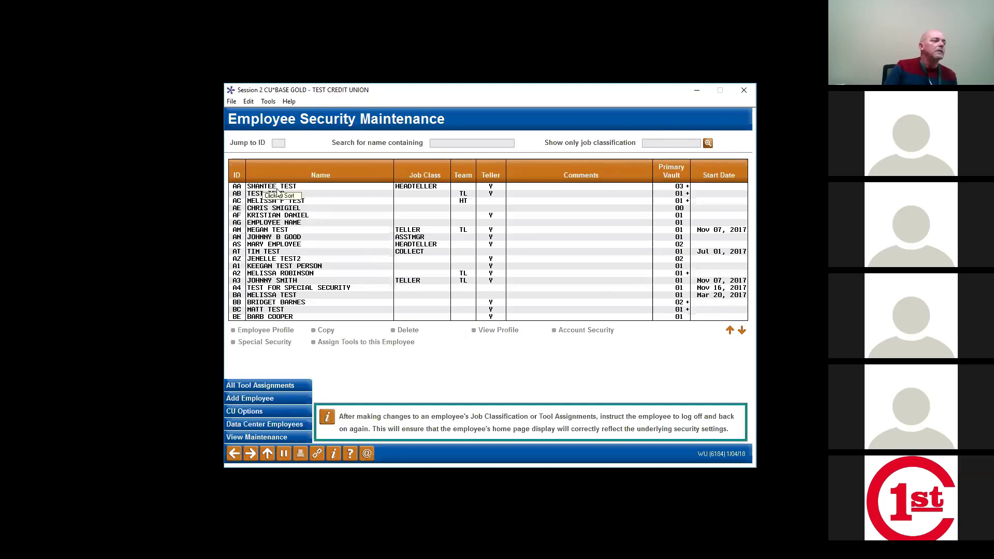
{"action": "left_click", "coordinate": [295, 187]}
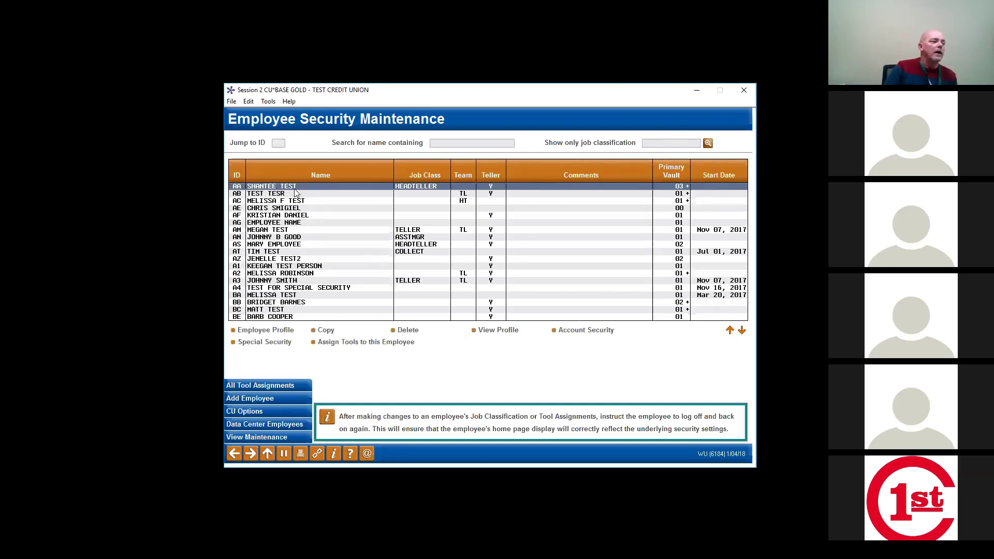
{"action": "left_click", "coordinate": [278, 343]}
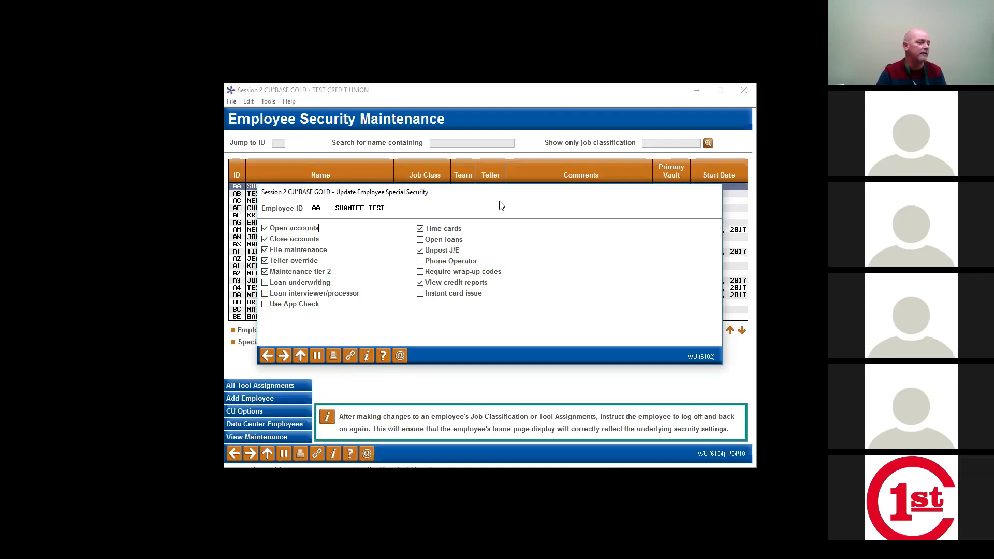
{"action": "left_click", "coordinate": [269, 357]}
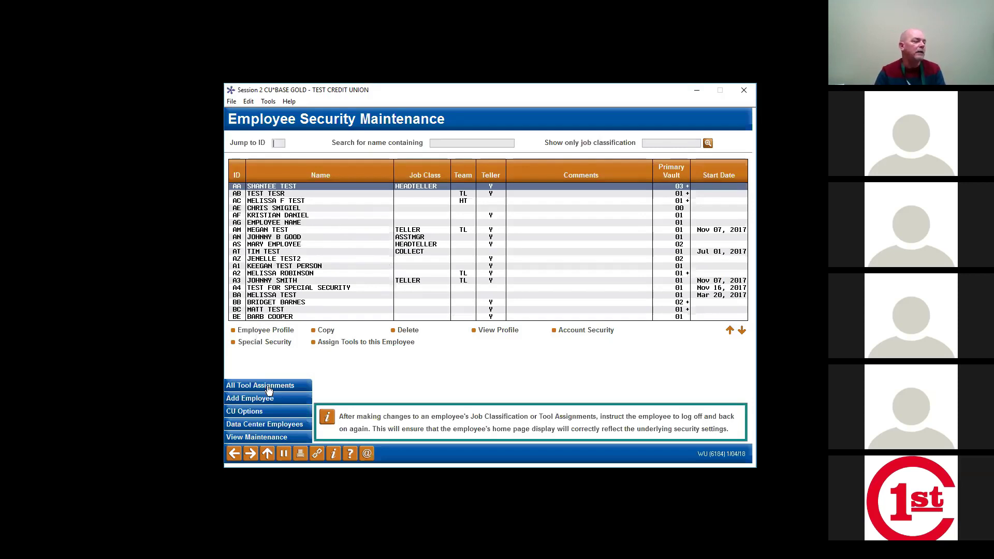
Step: Open the Employee Profile for employee AC, showing vault 1 and team HT
{"action": "left_click", "coordinate": [264, 202]}
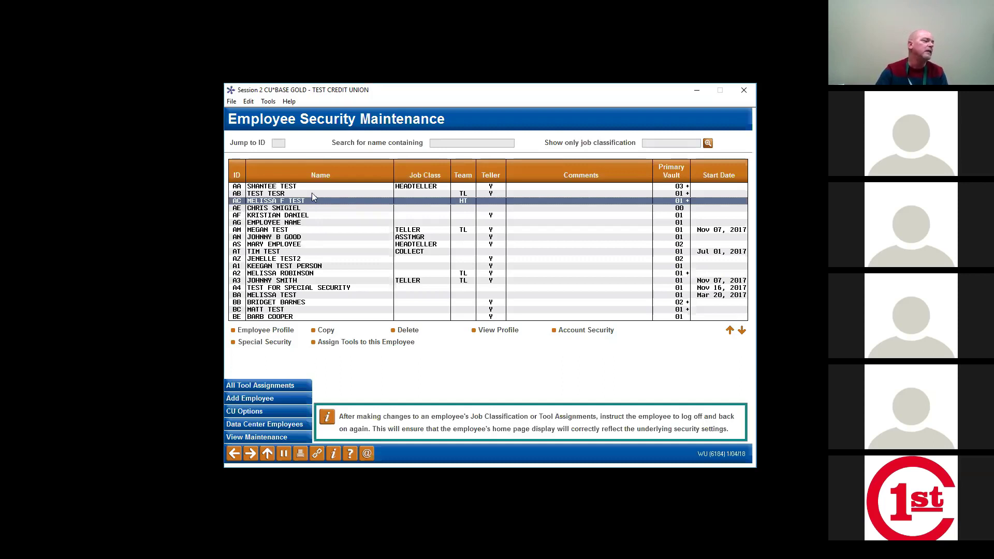
{"action": "left_click", "coordinate": [493, 334]}
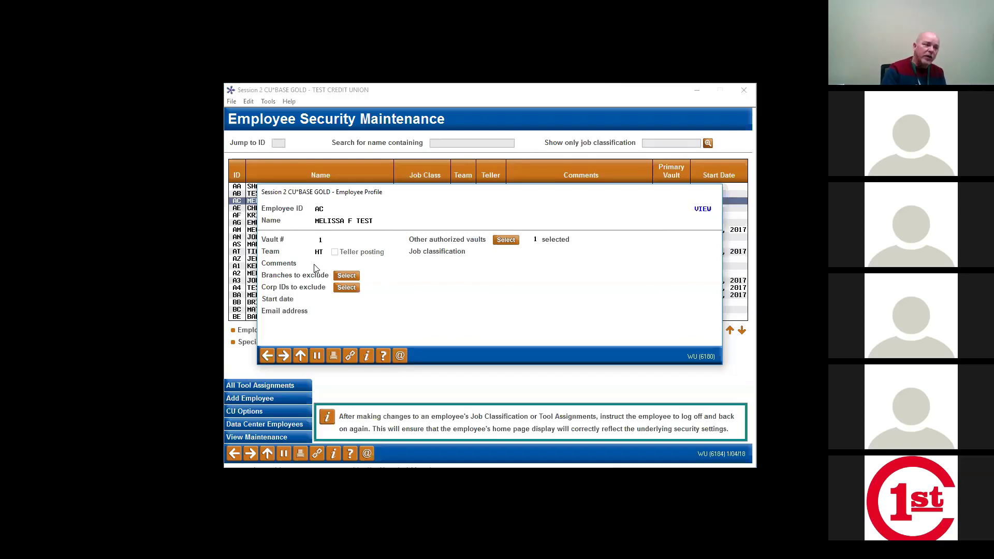
Step: Close employee AC's profile to return to the Employee Security Maintenance list
{"action": "left_click", "coordinate": [268, 356]}
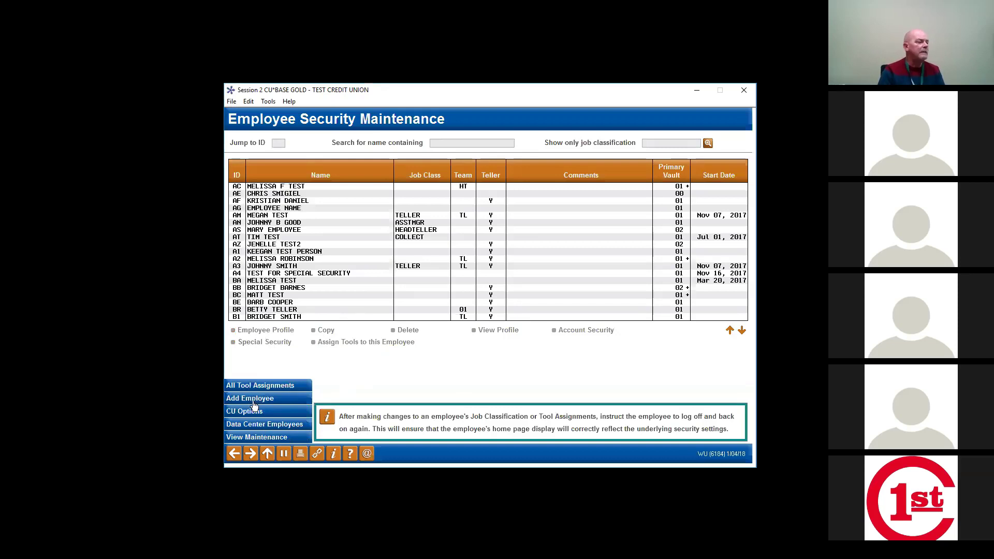
Step: Select Abnormal Activity Monitoring Config and Account Balance Analysis Report, then start Assign to Employee
{"action": "left_click", "coordinate": [266, 386]}
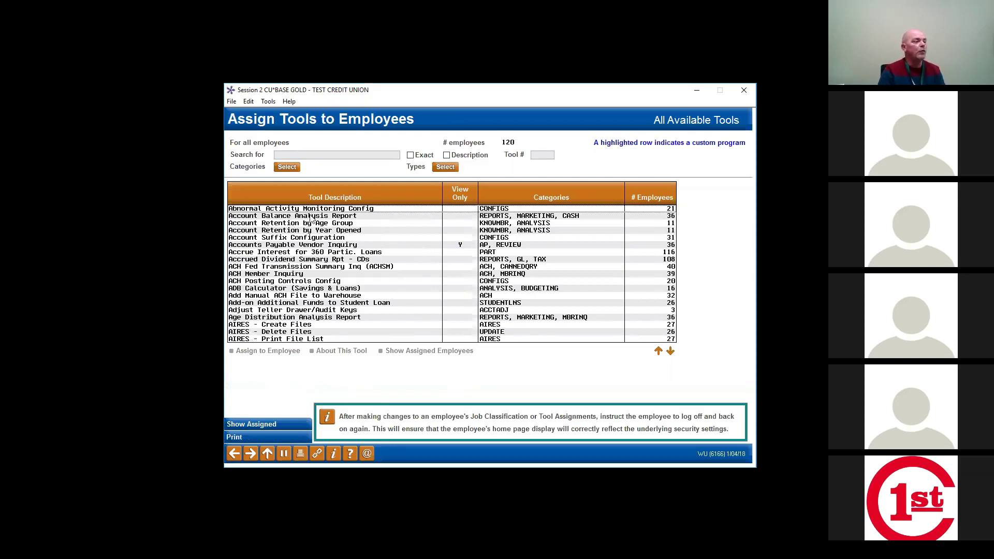
{"action": "left_click_drag", "start_coordinate": [310, 211], "coordinate": [312, 215]}
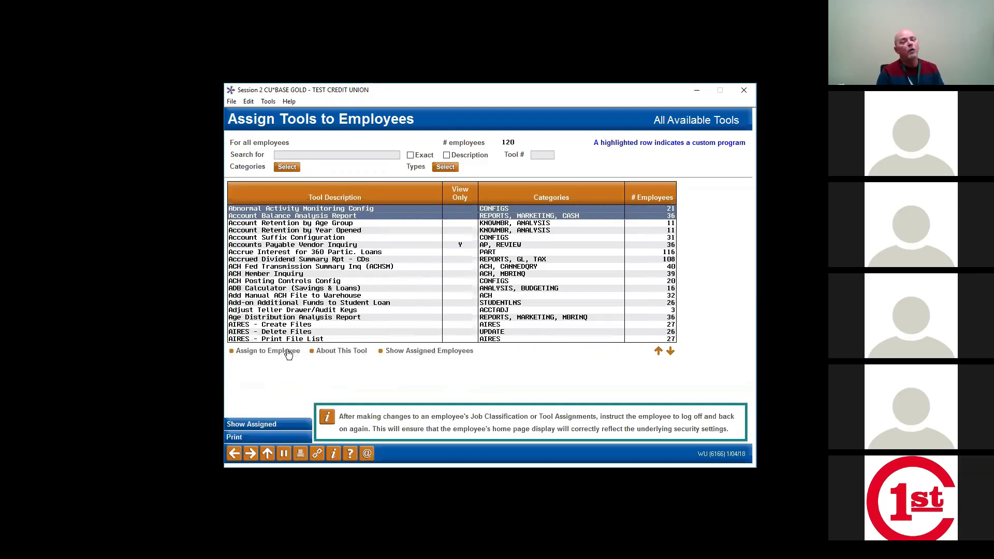
{"action": "left_click", "coordinate": [287, 351]}
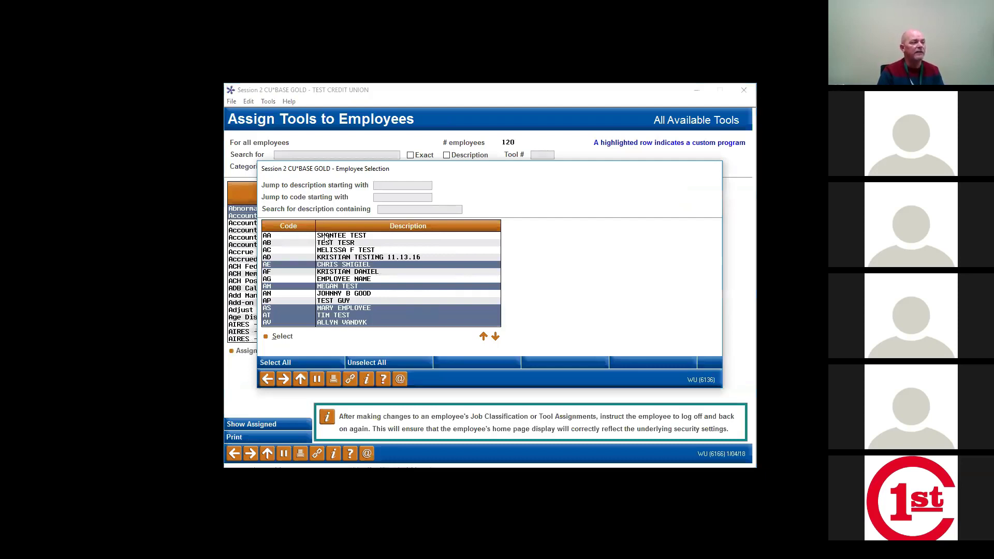
Step: Select five employees in the Employee Selection window, then close the window
{"action": "left_click", "coordinate": [325, 239]}
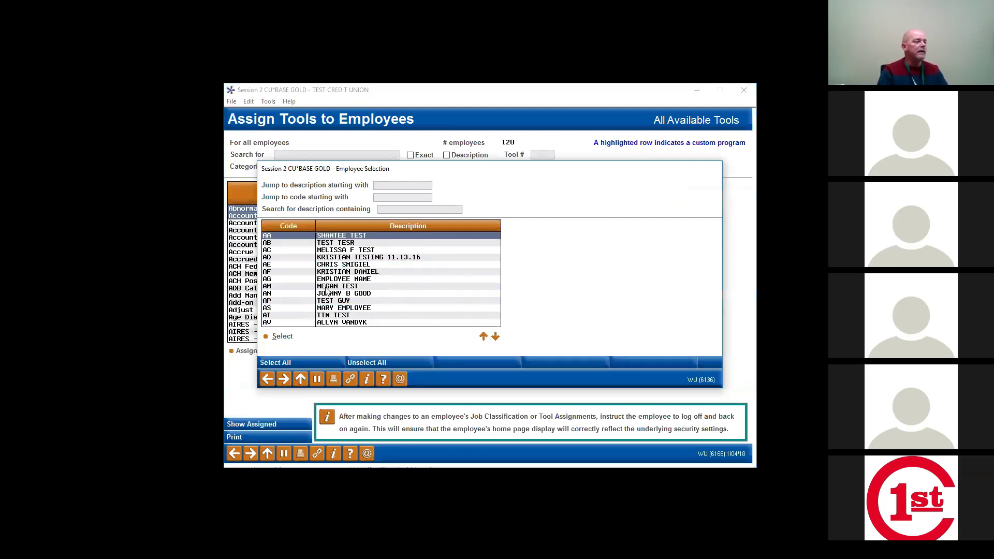
{"action": "left_click", "coordinate": [332, 265]}
{"action": "left_click", "coordinate": [338, 280]}
{"action": "left_click", "coordinate": [338, 308]}
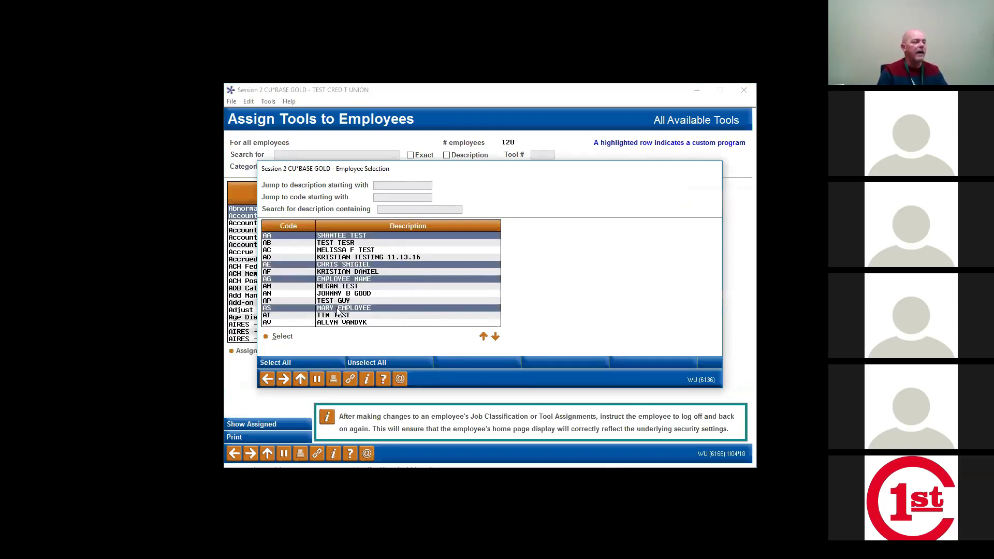
{"action": "left_click", "coordinate": [342, 317]}
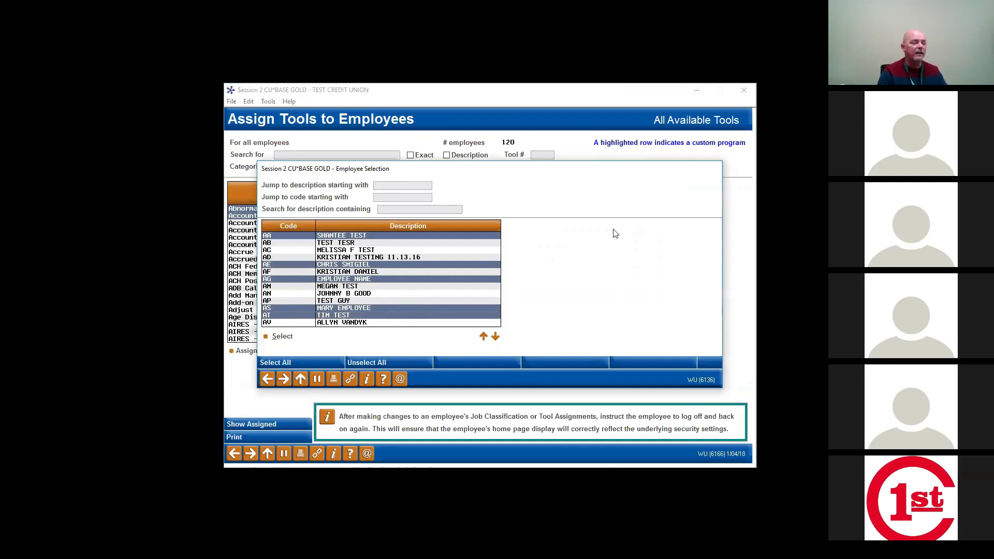
{"action": "left_click", "coordinate": [266, 382]}
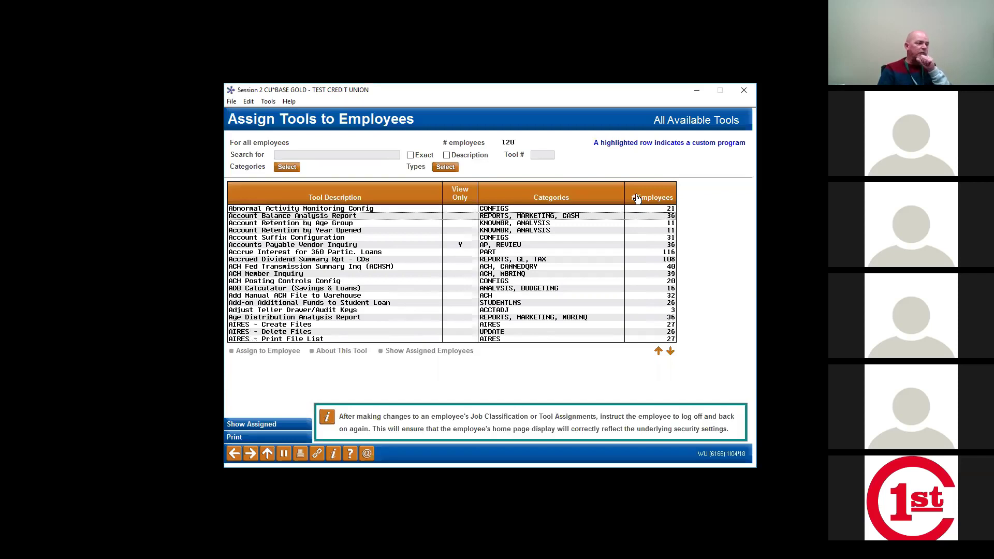
Step: Open Security Audit Reports for the Employee security audit report on printer P1
{"action": "left_click", "coordinate": [285, 438]}
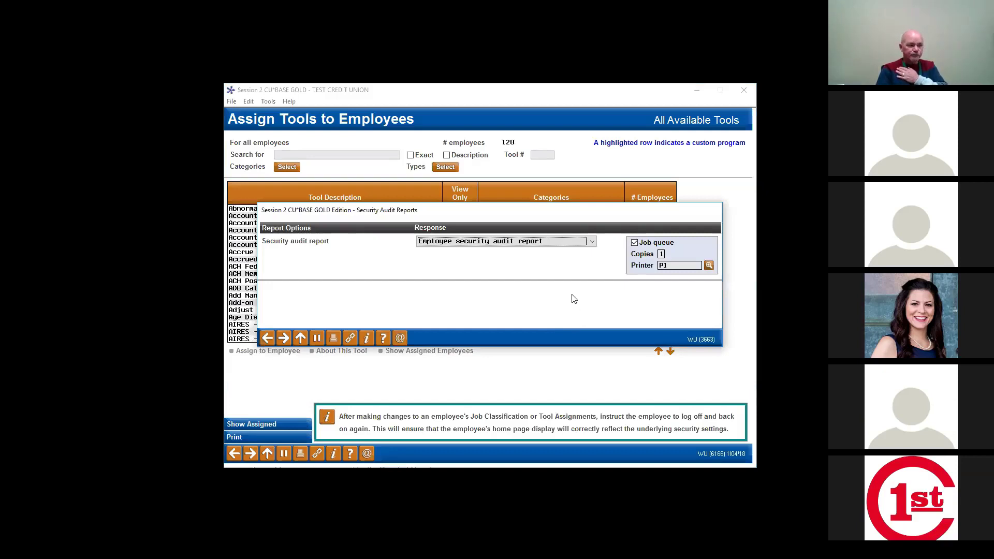
Step: Keep Employee security audit report as the report type and advance to its options screen
{"action": "left_click", "coordinate": [592, 242]}
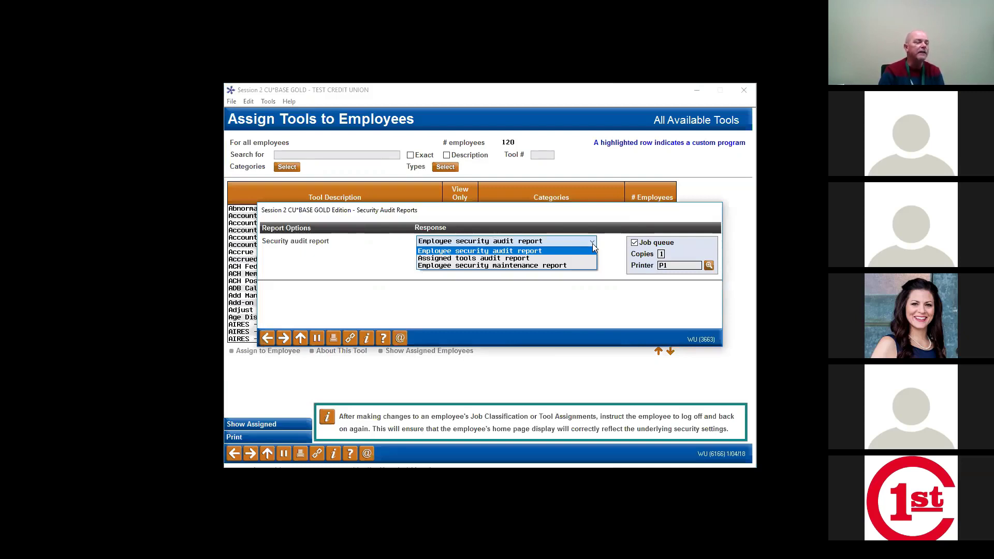
{"action": "left_click", "coordinate": [593, 243]}
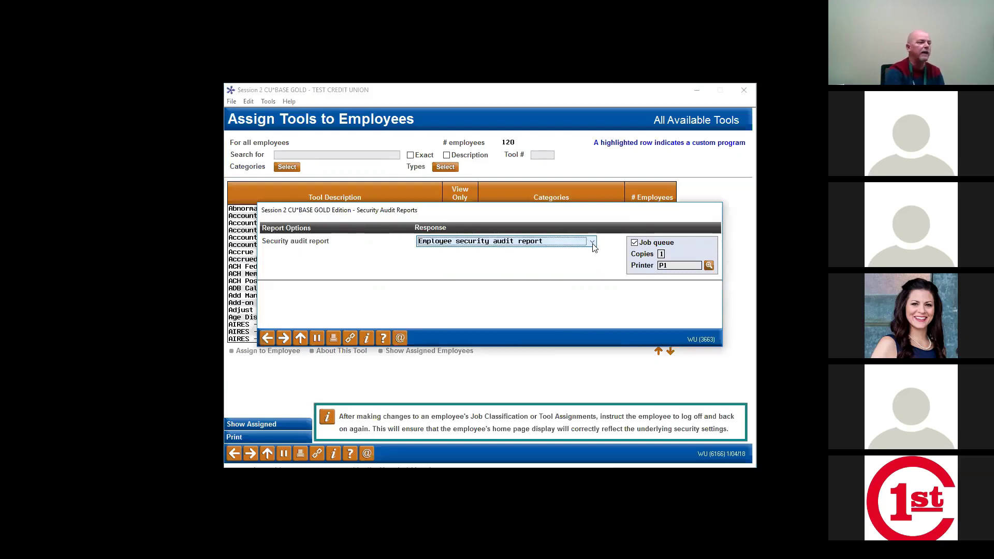
{"action": "key", "text": "Return"}
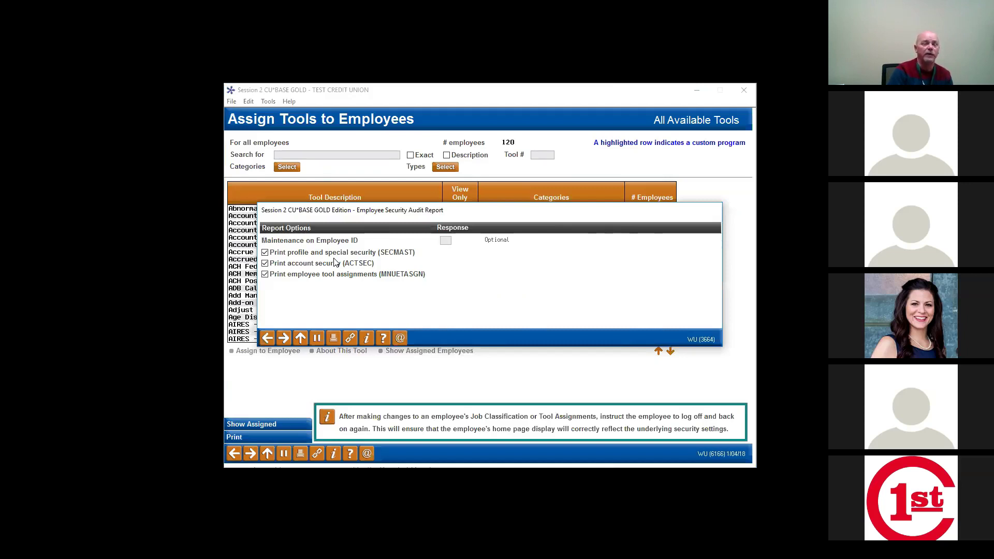
Step: Uncheck SECMAST and MNUETASGN so only account security is reported, then return to report choice
{"action": "left_click", "coordinate": [265, 254]}
{"action": "left_click", "coordinate": [265, 274]}
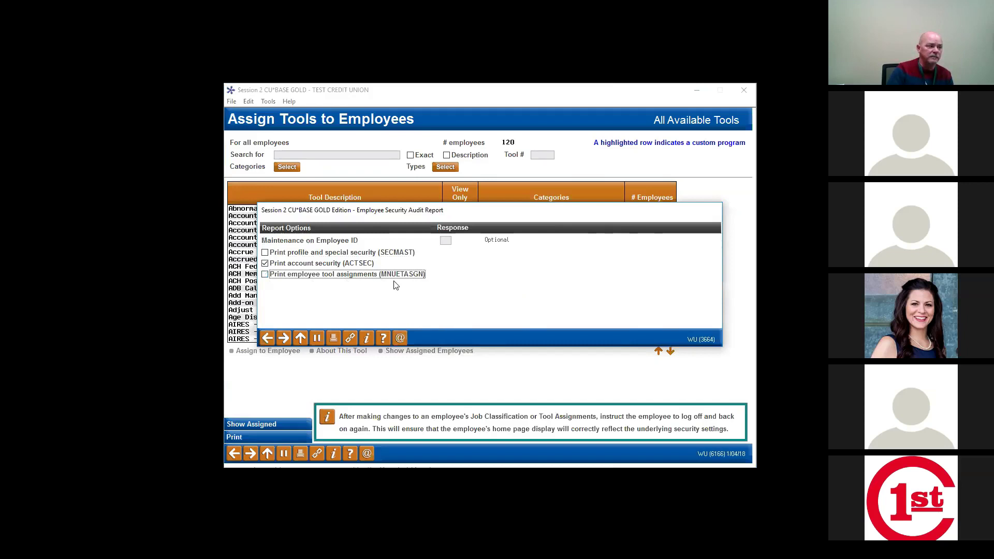
{"action": "left_click", "coordinate": [267, 338]}
{"action": "left_click", "coordinate": [670, 268]}
Step: Change the report printer from P1 to instantxx and leave the Security Audit Reports dialog
{"action": "key", "text": "BackSpace"}
{"action": "key", "text": "BackSpace"}
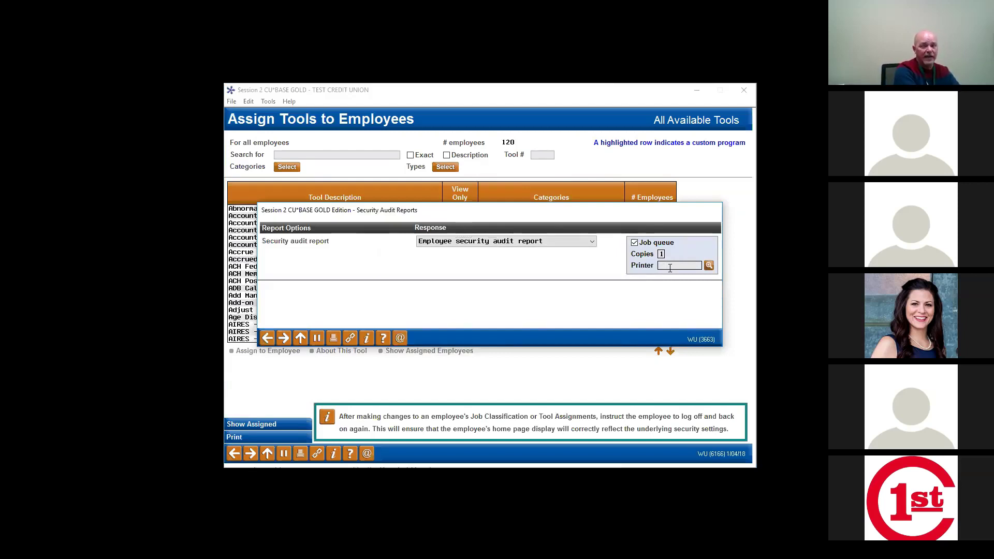
{"action": "type", "text": "instant"}
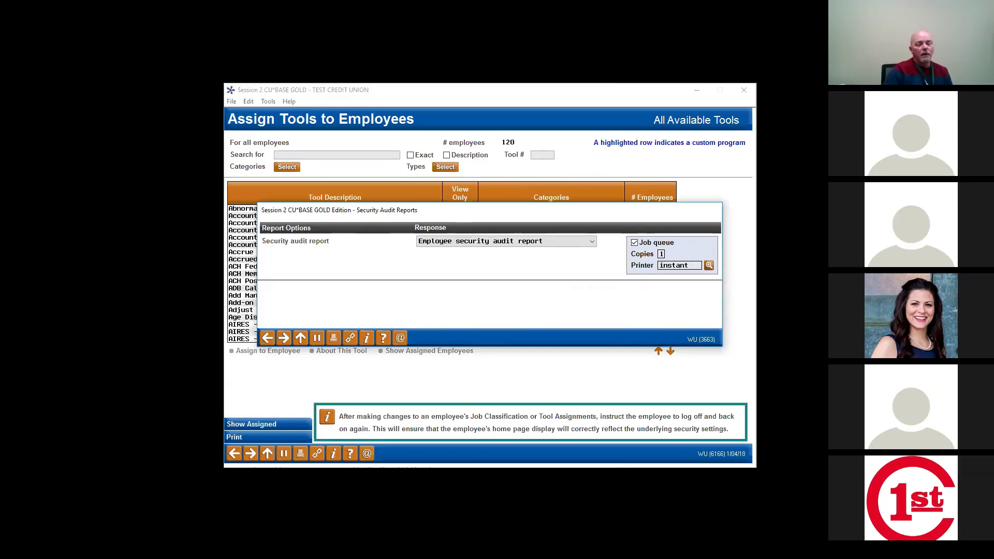
{"action": "type", "text": "xx"}
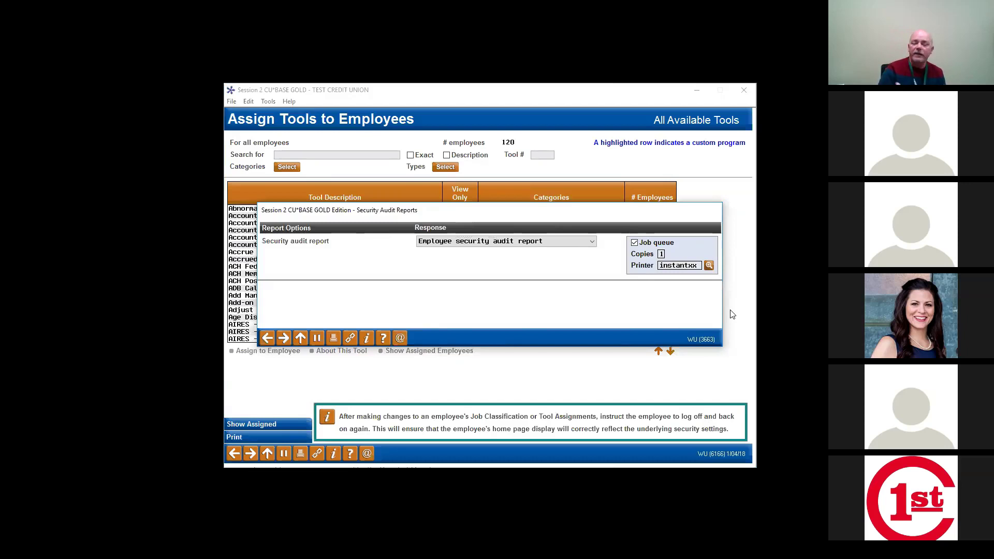
{"action": "left_click", "coordinate": [268, 338]}
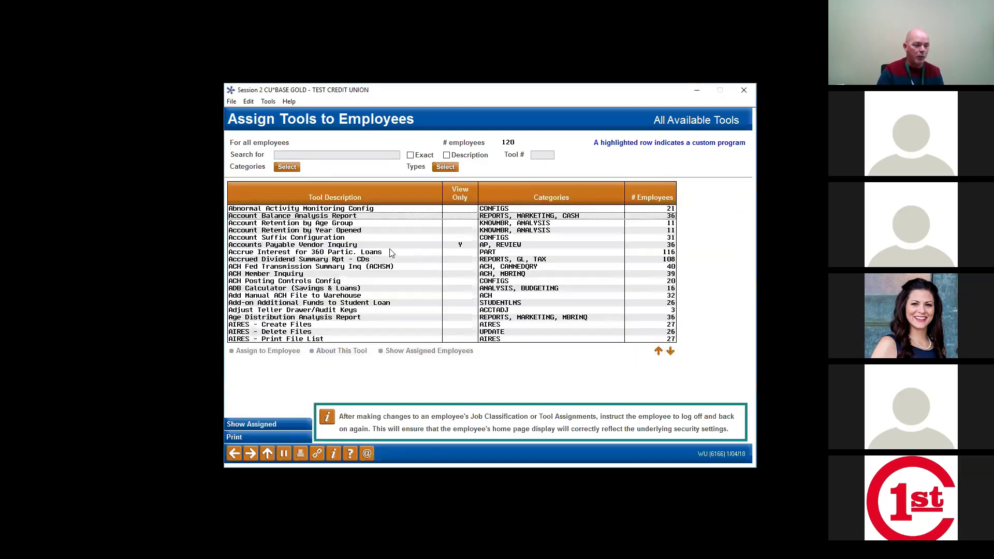
{"action": "left_click", "coordinate": [257, 438]}
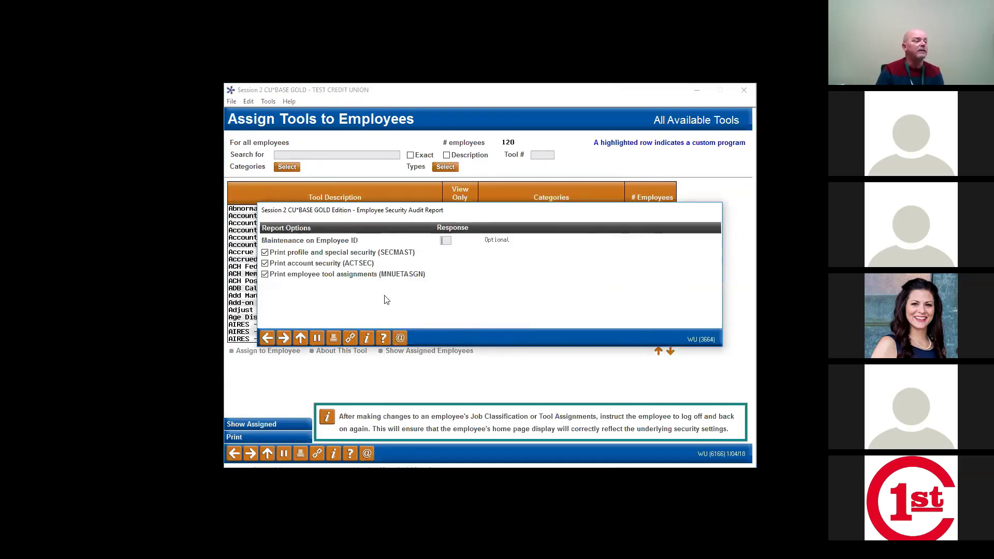
{"action": "left_click", "coordinate": [270, 266]}
{"action": "left_click", "coordinate": [271, 265]}
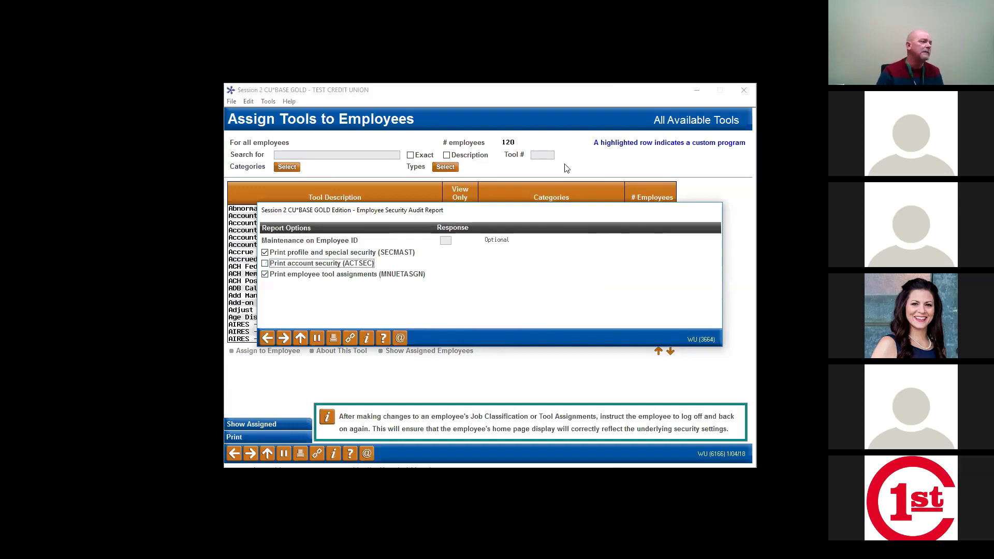
{"action": "left_click", "coordinate": [268, 340]}
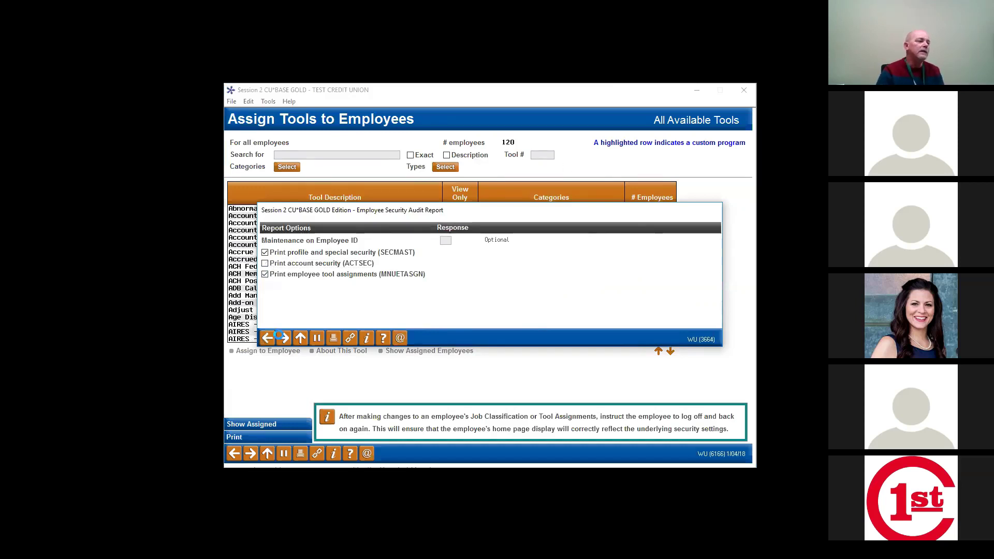
{"action": "left_click", "coordinate": [282, 337]}
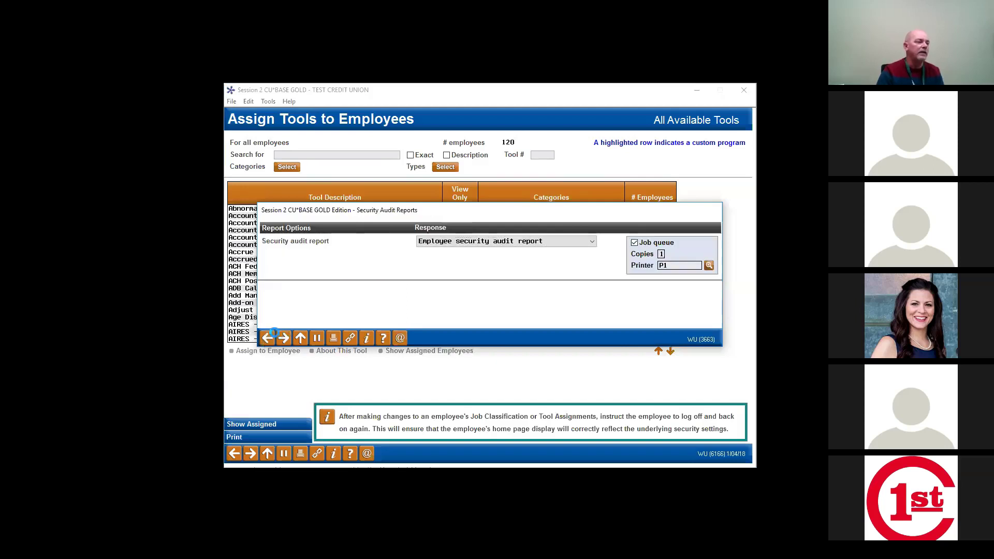
{"action": "left_click", "coordinate": [271, 335]}
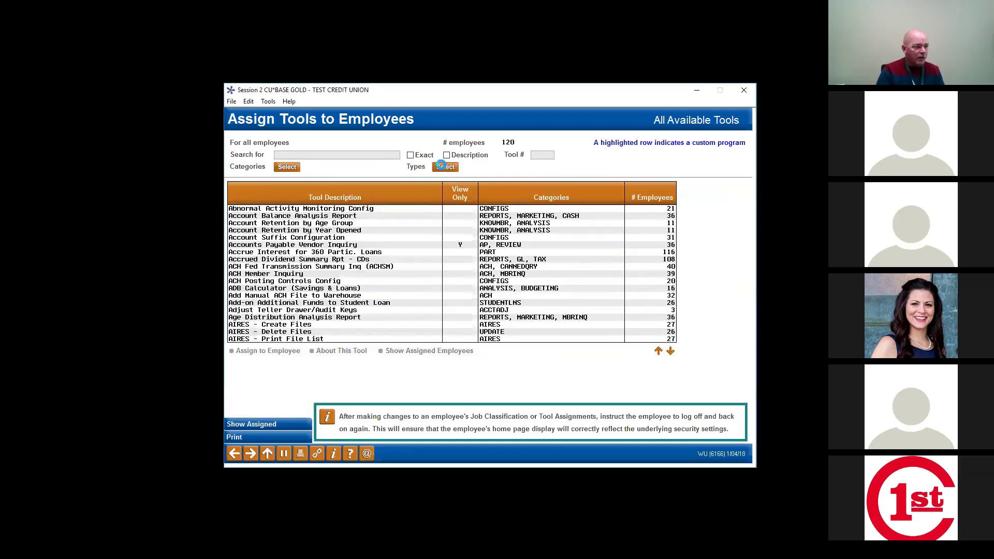
Step: Check the tool type codes unchanged, then display the tool category codes, _NEWTOOLS through BUDGETING
{"action": "left_click", "coordinate": [441, 166]}
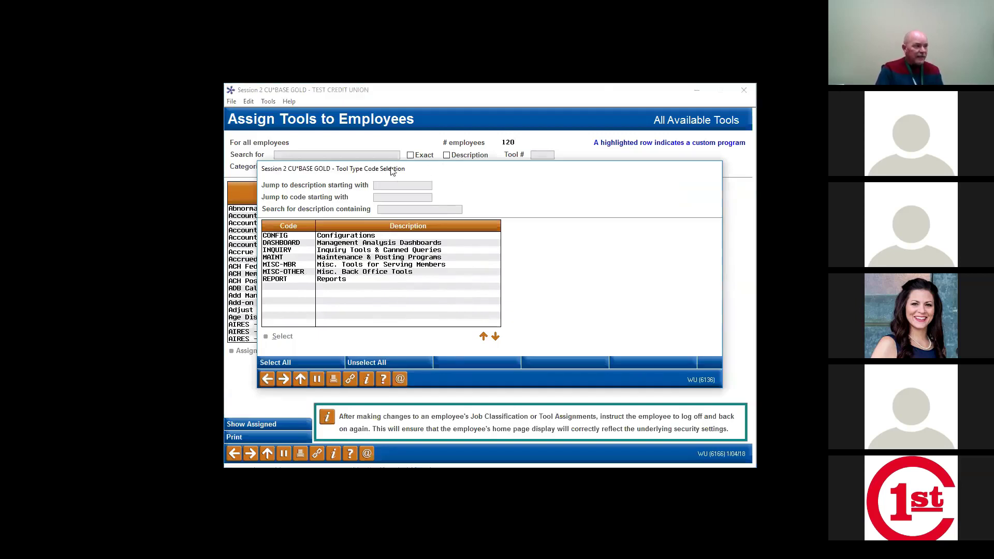
{"action": "left_click", "coordinate": [266, 378]}
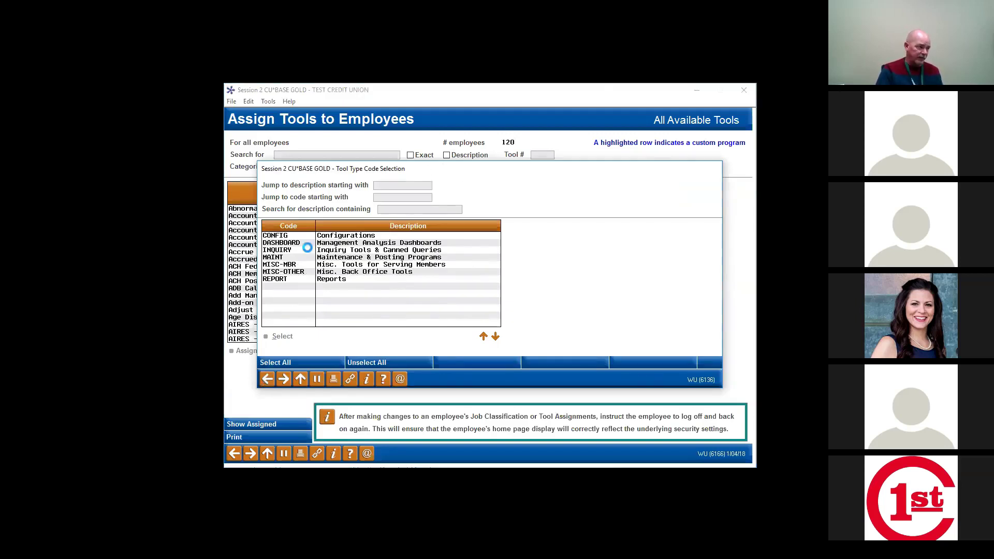
{"action": "left_click", "coordinate": [289, 167]}
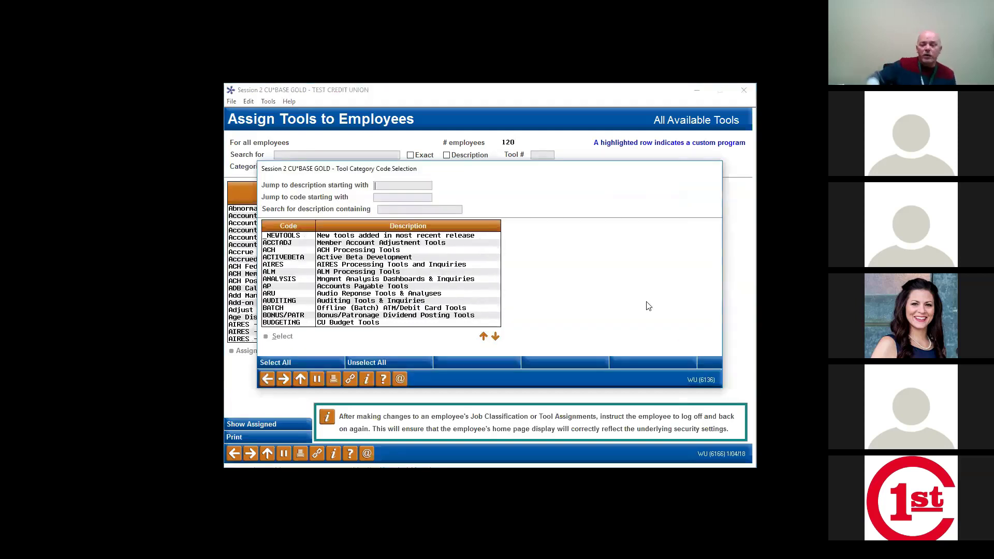
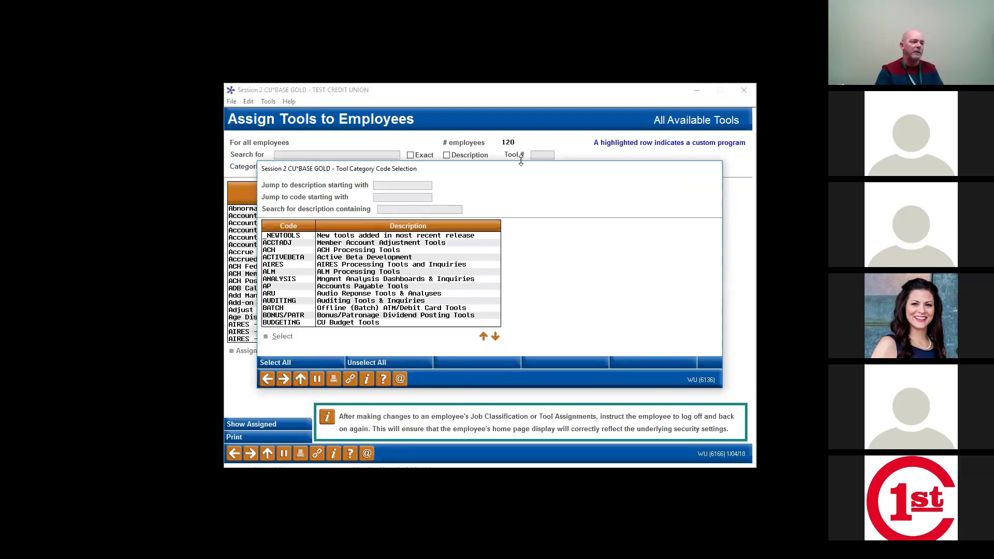
Step: Close the Tool Category Code Selection popup without choosing a category to see all tools
{"action": "left_click", "coordinate": [271, 384]}
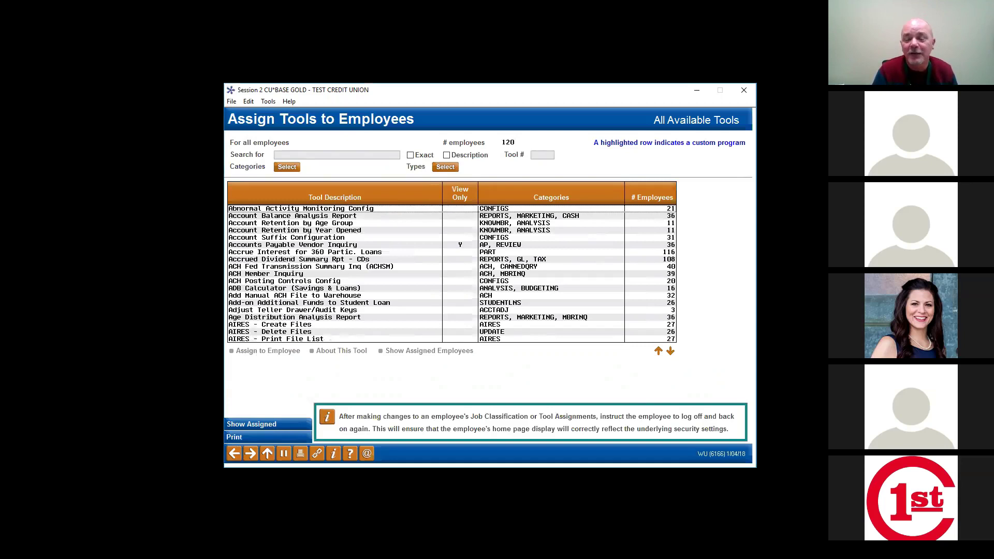
Step: Go back from Assign Tools to Employees to the Employee Security Maintenance list
{"action": "key", "text": "alt+Tab"}
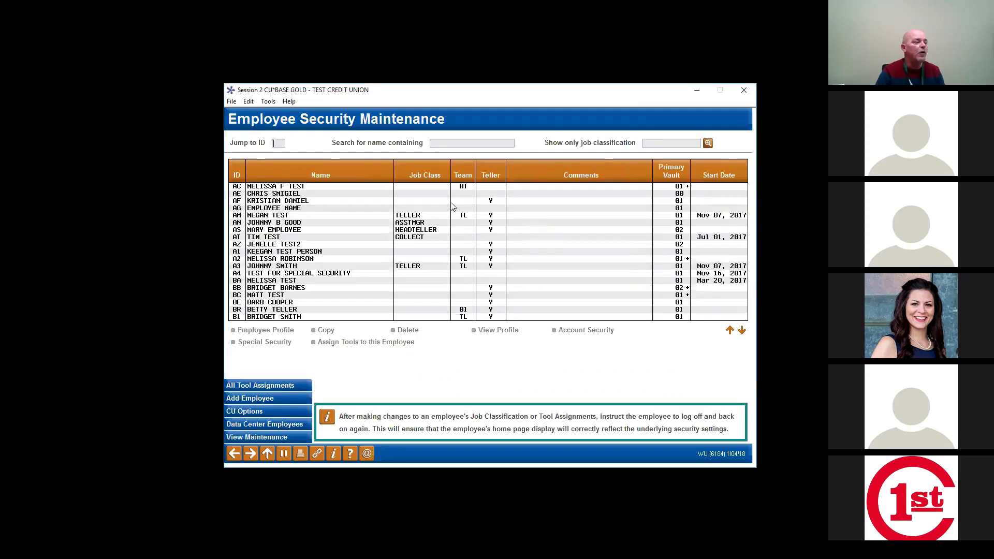
Step: Select employee AC and open their Employee Account Security window
{"action": "left_click", "coordinate": [270, 187]}
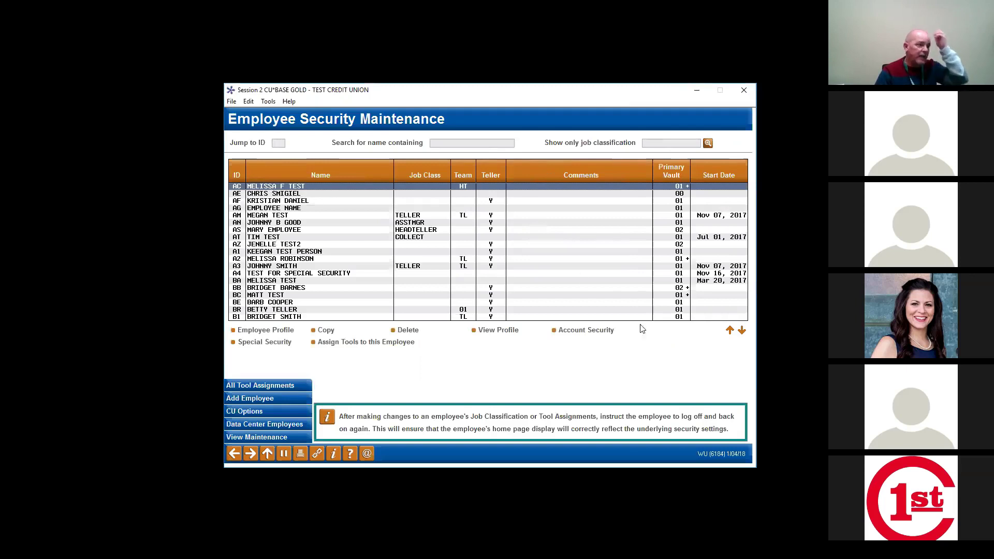
{"action": "left_click", "coordinate": [583, 334]}
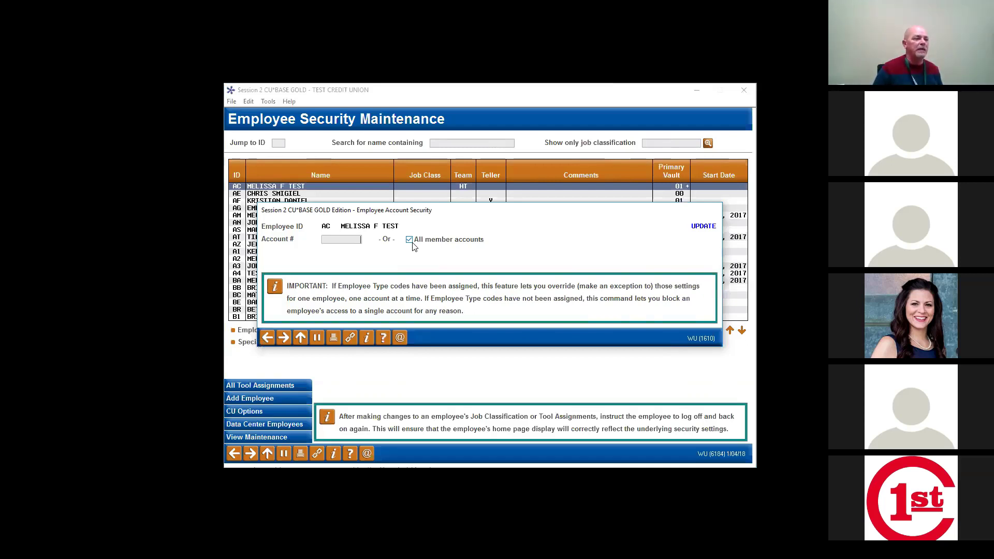
Step: Uncheck All member accounts and load security for a specific member account number
{"action": "left_click", "coordinate": [412, 240]}
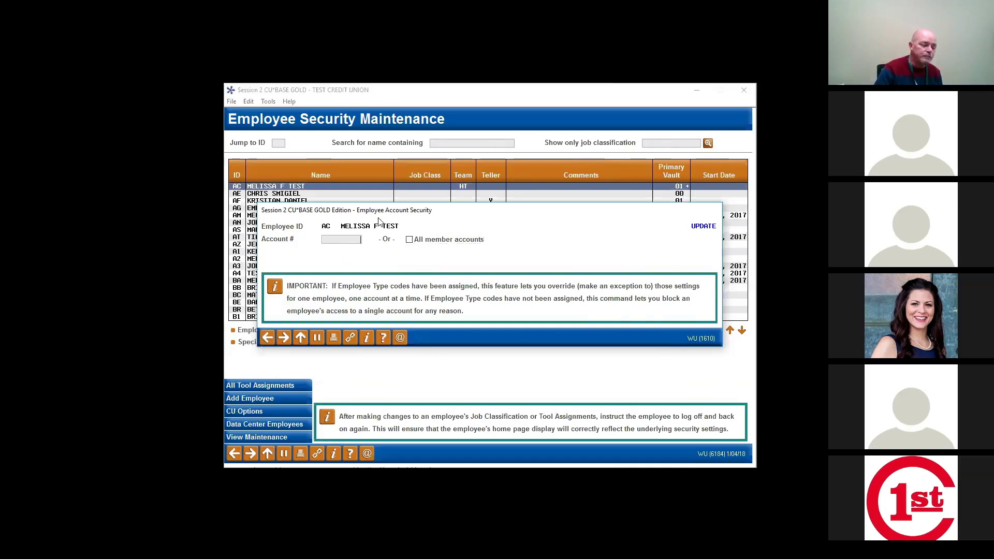
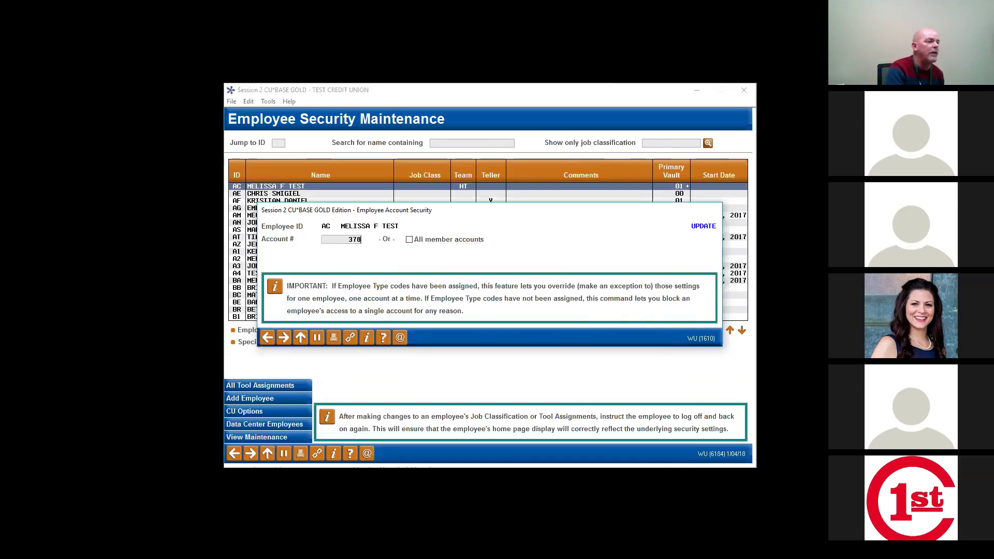
{"action": "key", "text": "Return"}
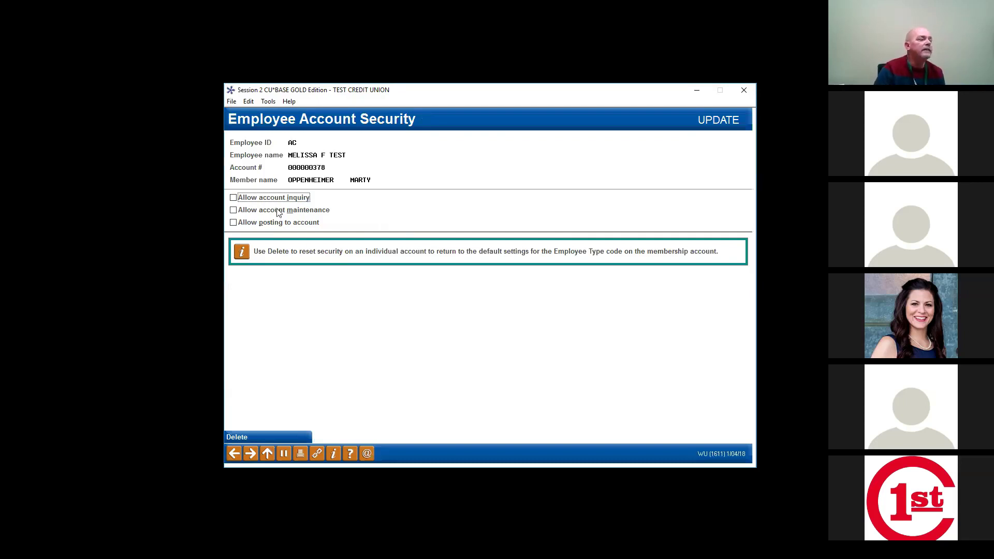
Step: Check Allow account inquiry for the chosen member account
{"action": "left_click", "coordinate": [242, 200]}
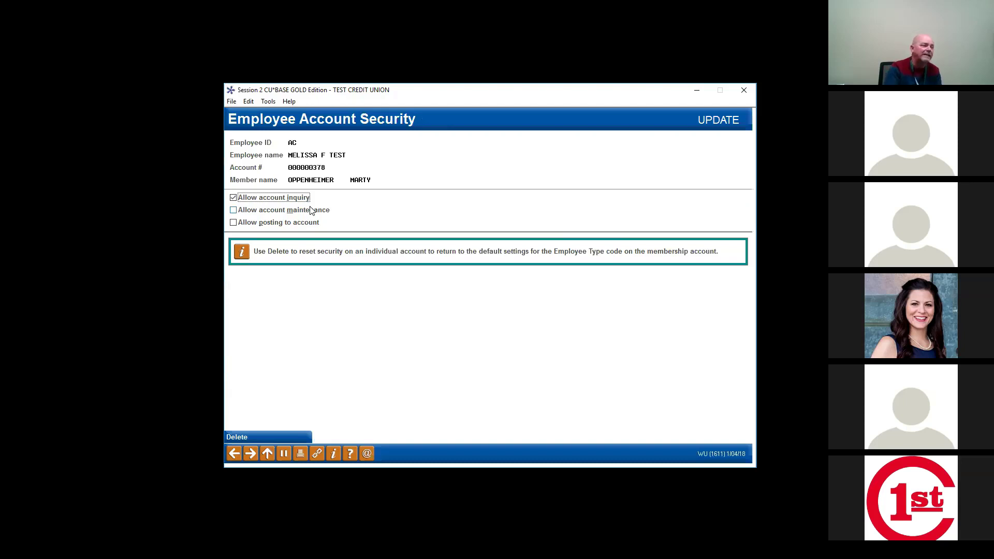
Step: Toggle maintenance and posting on and off, keep only account inquiry allowed, and exit to the employee list
{"action": "left_click", "coordinate": [234, 198]}
{"action": "left_click", "coordinate": [238, 213]}
{"action": "left_click", "coordinate": [235, 223]}
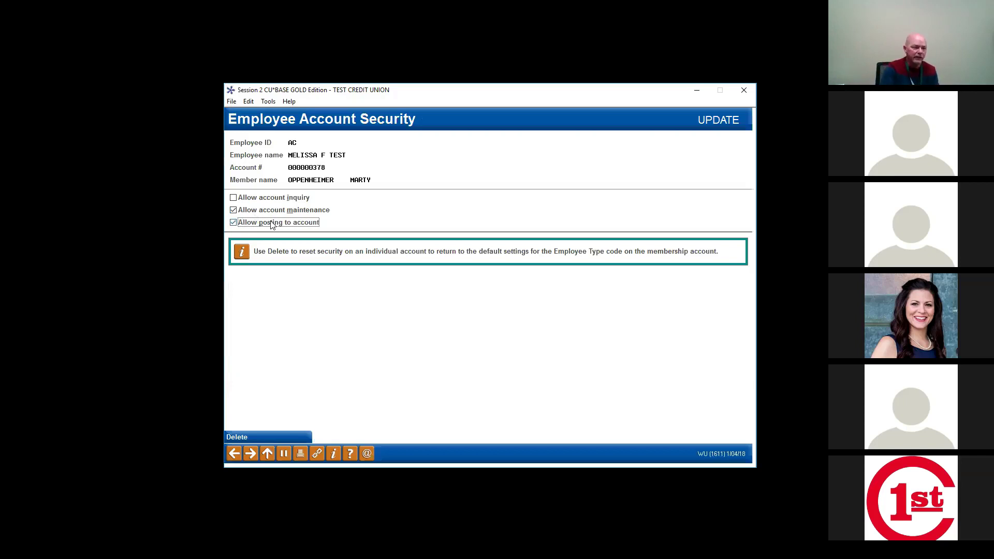
{"action": "left_click", "coordinate": [234, 210]}
{"action": "left_click", "coordinate": [233, 223]}
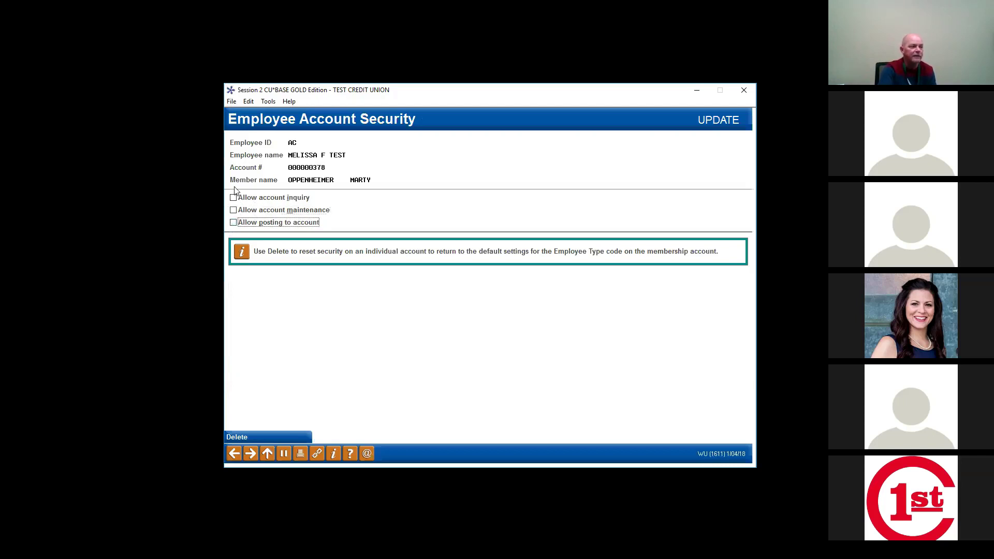
{"action": "left_click", "coordinate": [233, 198]}
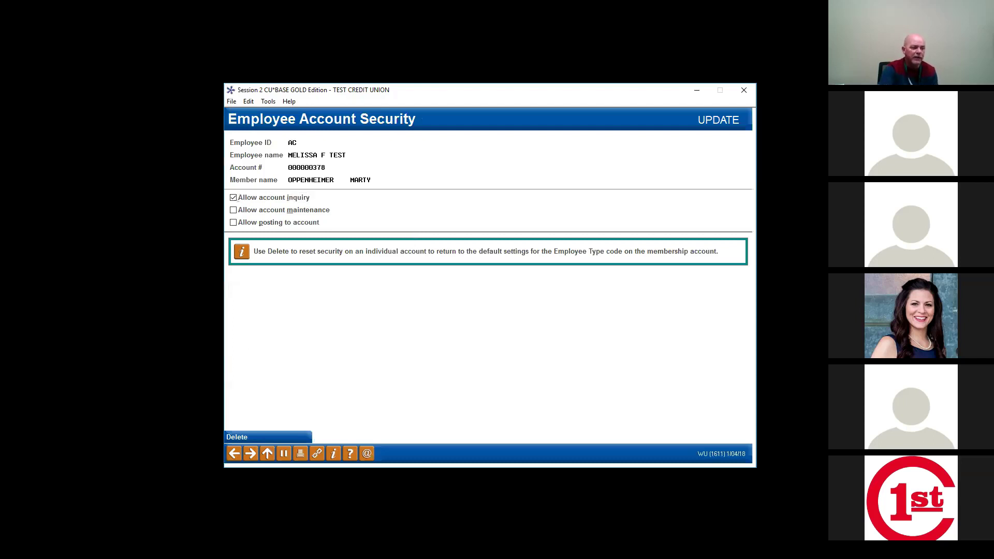
{"action": "left_click", "coordinate": [266, 338]}
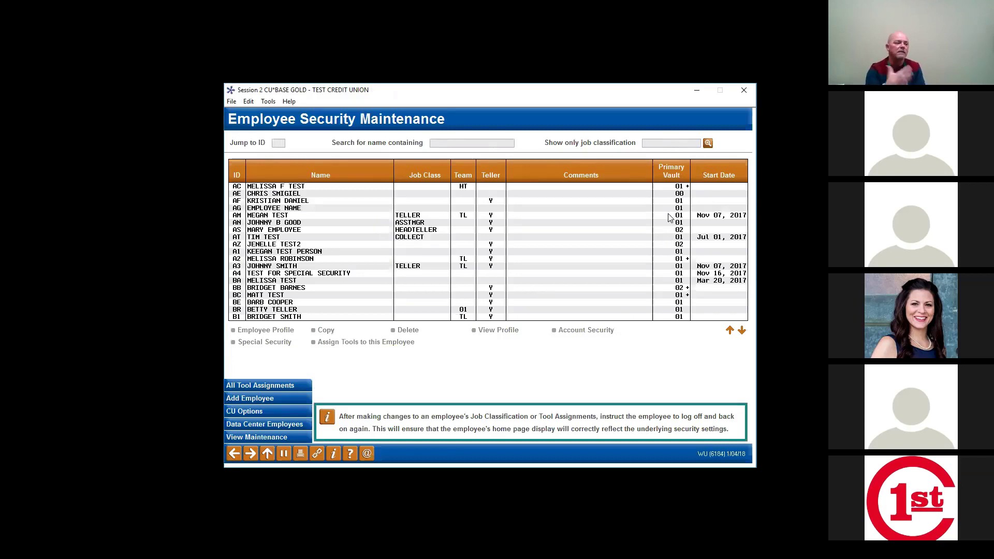
Step: Show All Tool Assignments, sort by category, page through the tools, then sort by Tool Description
{"action": "left_click", "coordinate": [285, 391]}
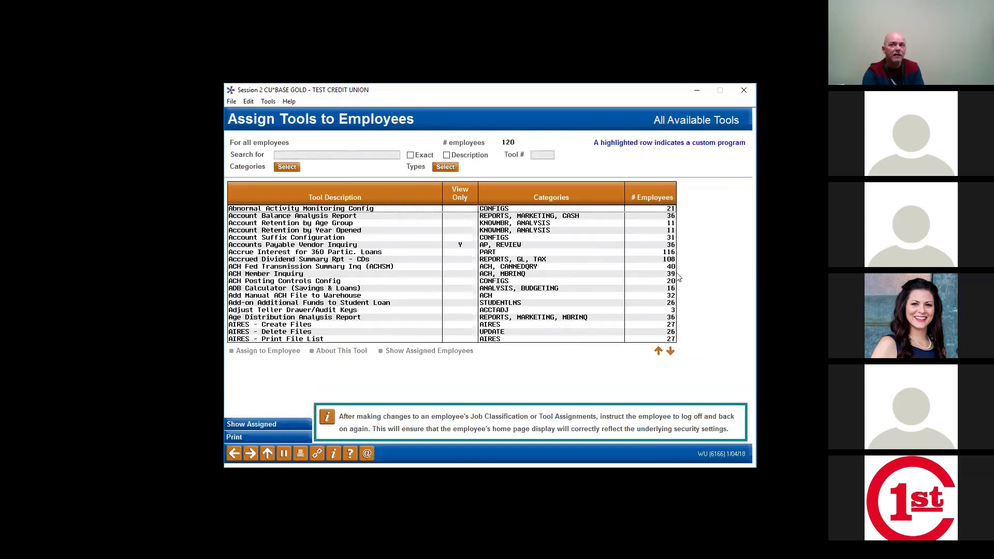
{"action": "left_click", "coordinate": [525, 194]}
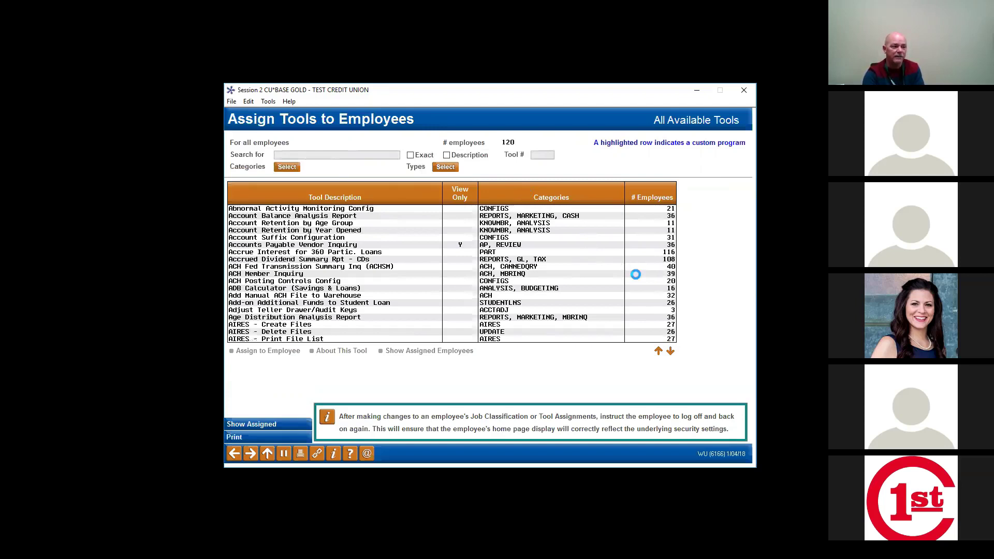
{"action": "left_click", "coordinate": [671, 352]}
{"action": "left_click", "coordinate": [670, 352]}
{"action": "left_click", "coordinate": [671, 351]}
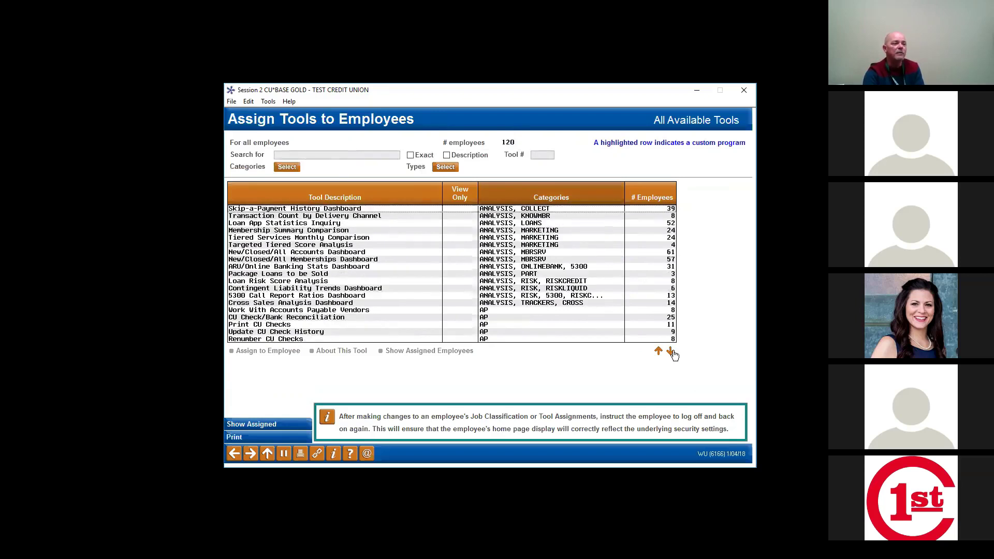
{"action": "left_click", "coordinate": [670, 351]}
{"action": "left_click", "coordinate": [671, 351]}
{"action": "left_click", "coordinate": [670, 352]}
{"action": "left_click", "coordinate": [671, 352]}
{"action": "left_click", "coordinate": [671, 351]}
{"action": "left_click", "coordinate": [670, 352]}
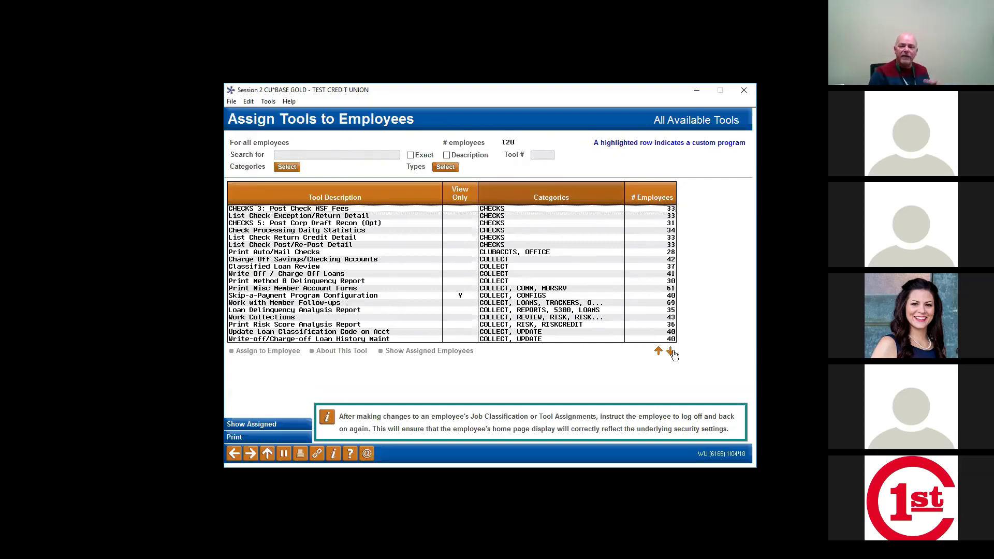
{"action": "left_click", "coordinate": [346, 202]}
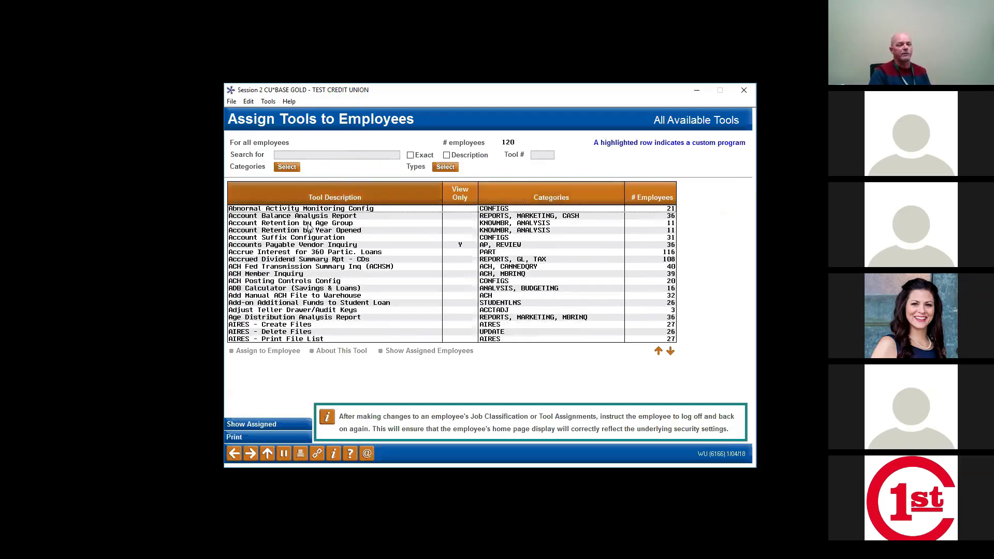
Step: Sort the available-tools list by the Categories column
{"action": "left_click", "coordinate": [536, 201]}
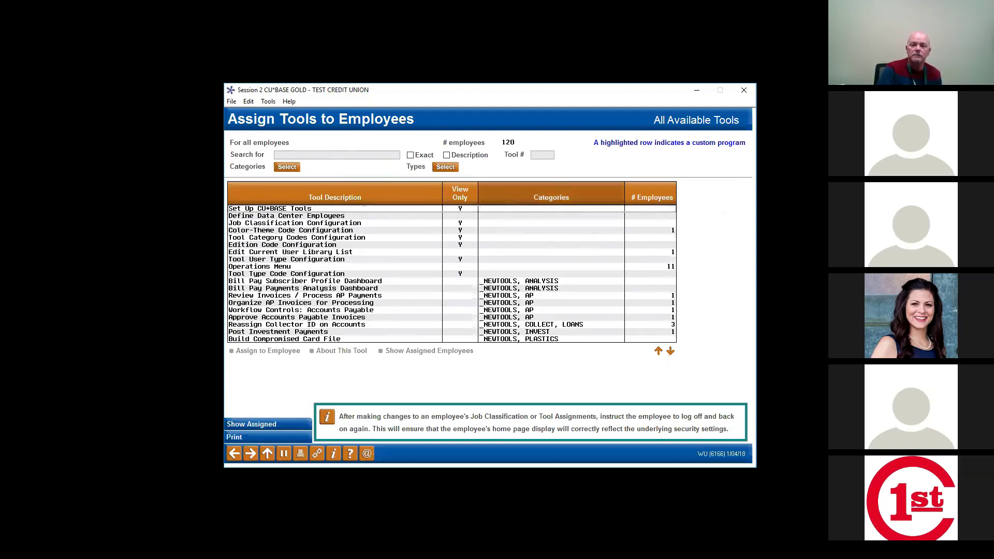
{"action": "key", "text": "alt+Tab"}
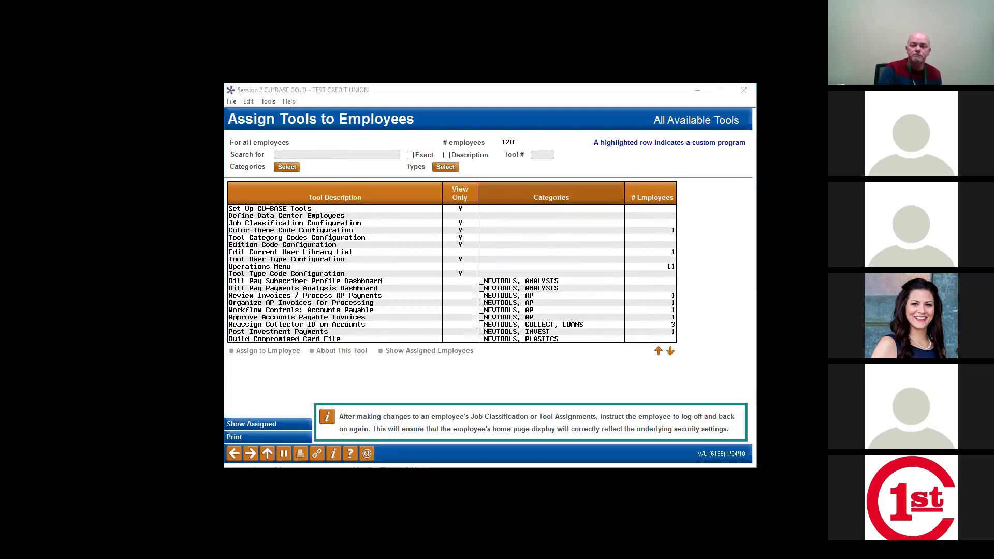